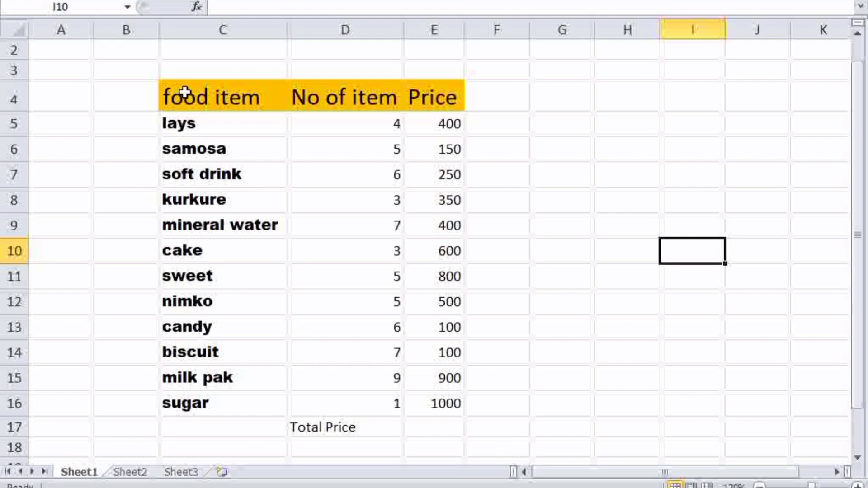
Highlight the food table and the Price, No of item and food item columns, then pick E17.
{"action": "left_click_drag", "start_coordinate": [169, 86], "coordinate": [464, 421]}
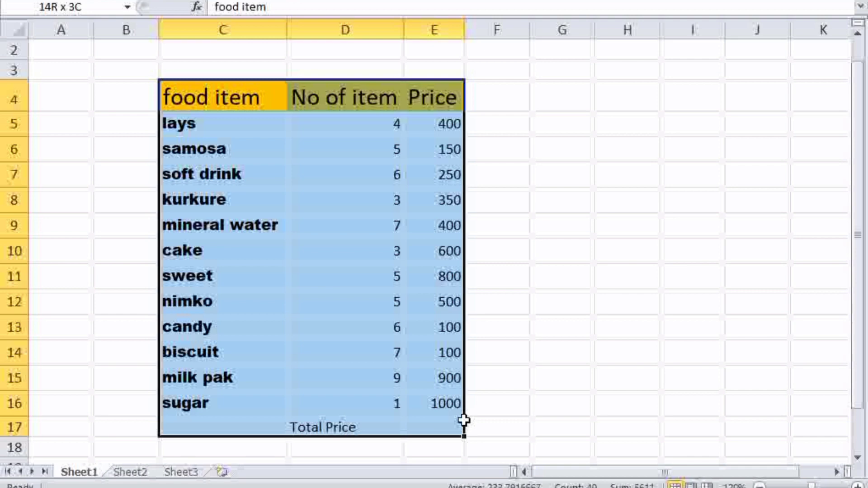
{"action": "left_click_drag", "start_coordinate": [464, 420], "coordinate": [465, 422]}
{"action": "left_click", "coordinate": [495, 322]}
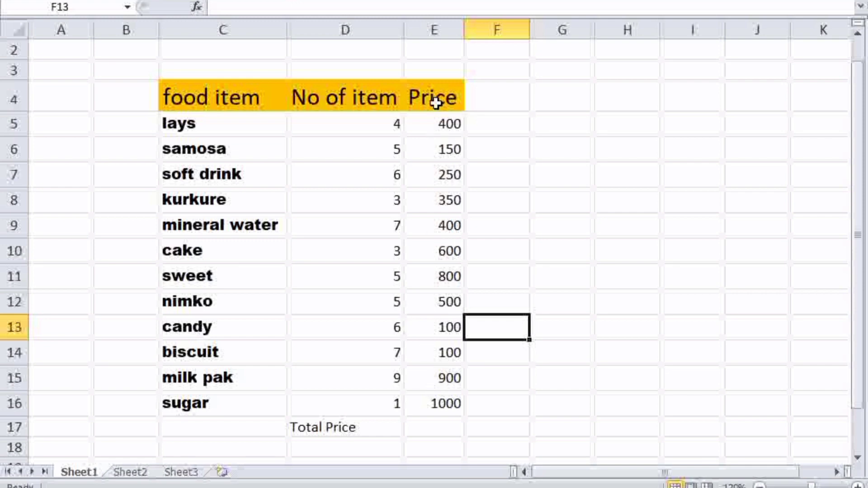
{"action": "left_click", "coordinate": [436, 30]}
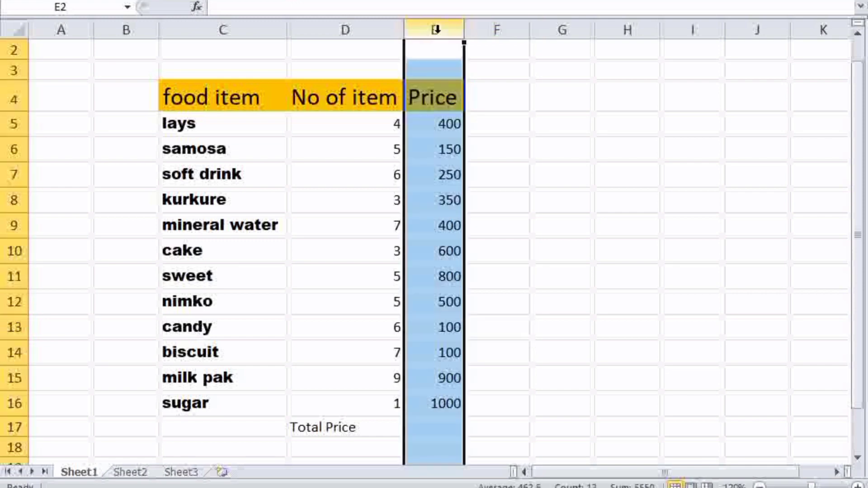
{"action": "left_click", "coordinate": [502, 346]}
{"action": "left_click", "coordinate": [373, 32]}
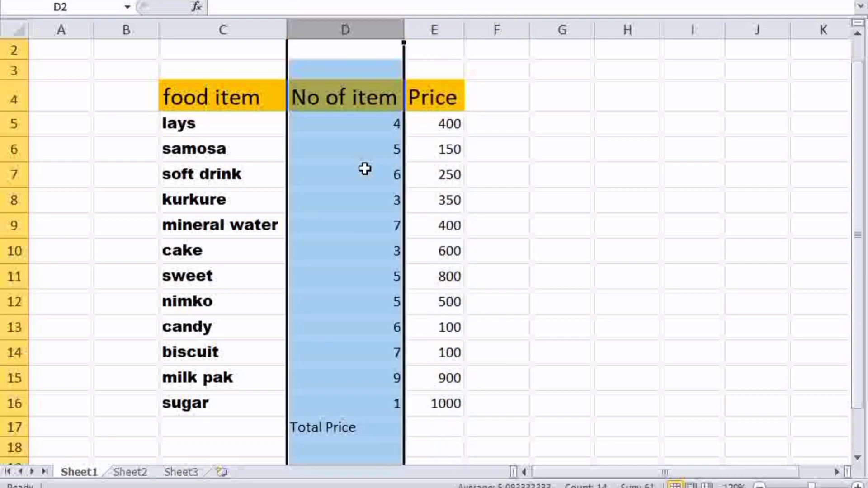
{"action": "left_click", "coordinate": [270, 32]}
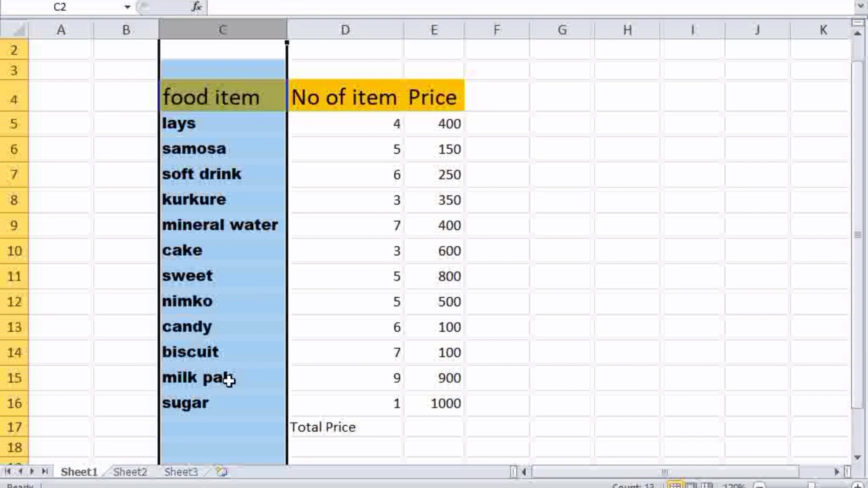
{"action": "left_click", "coordinate": [508, 401]}
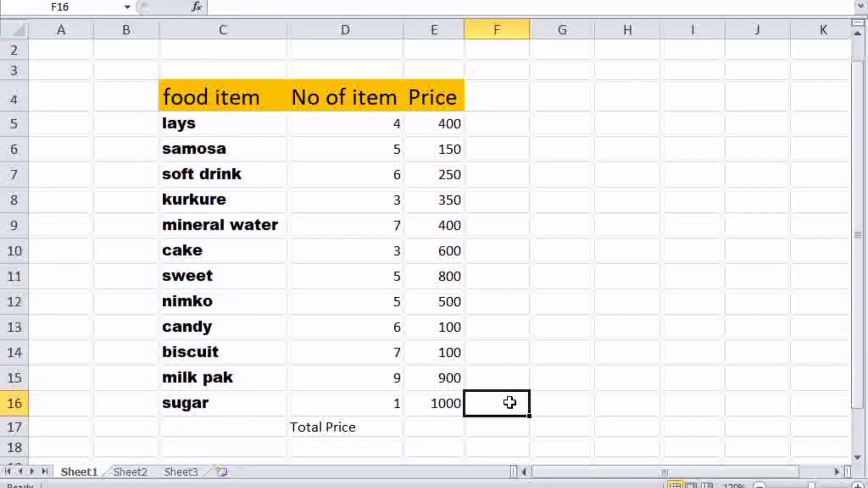
{"action": "left_click", "coordinate": [338, 427]}
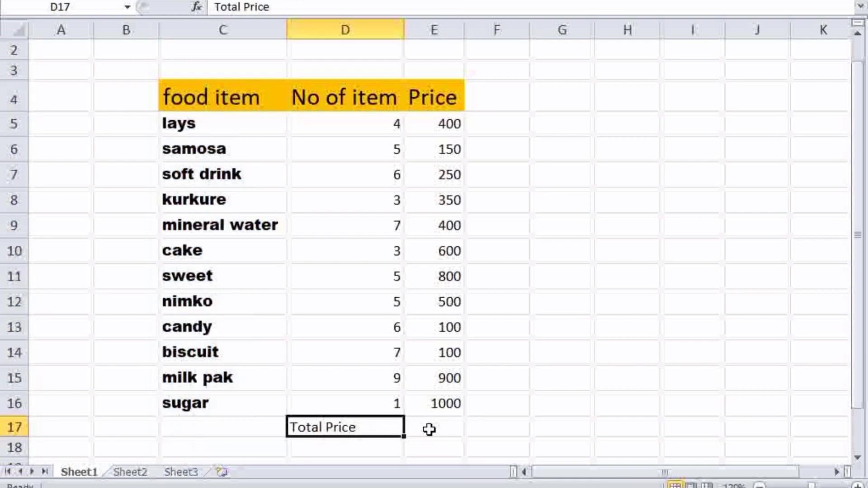
{"action": "left_click", "coordinate": [429, 429]}
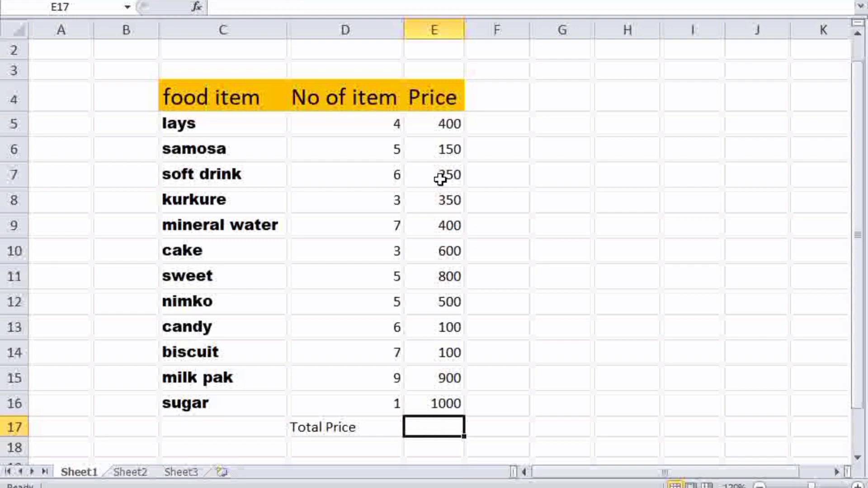
Select the Price values and point out the item quantities in column D.
{"action": "left_click_drag", "start_coordinate": [428, 89], "coordinate": [453, 403]}
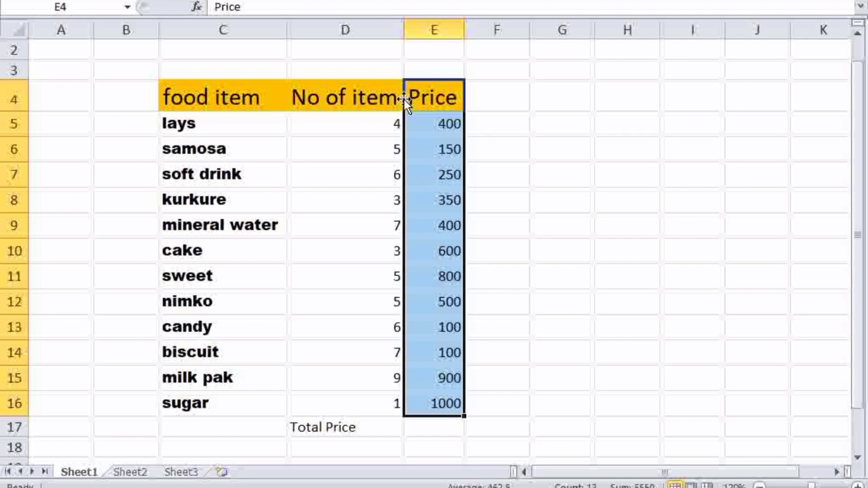
{"action": "left_click", "coordinate": [388, 96]}
{"action": "left_click", "coordinate": [358, 150]}
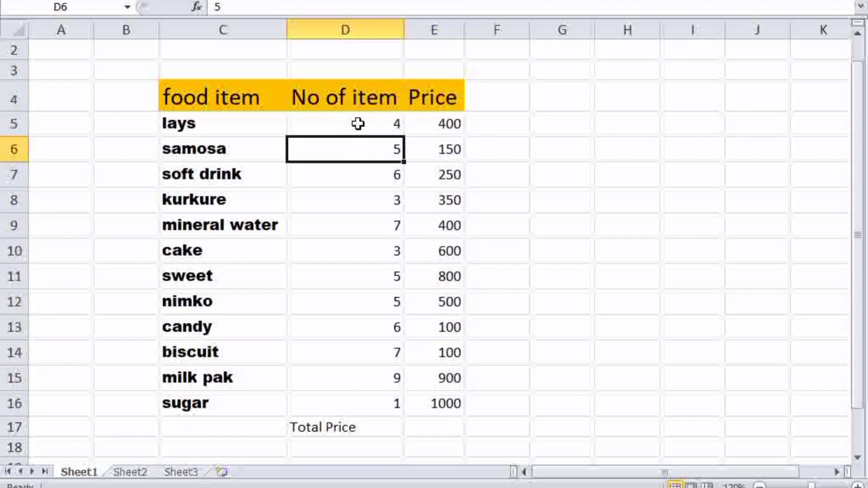
{"action": "left_click", "coordinate": [359, 123]}
{"action": "left_click", "coordinate": [357, 181]}
{"action": "left_click", "coordinate": [357, 205]}
{"action": "left_click", "coordinate": [365, 282]}
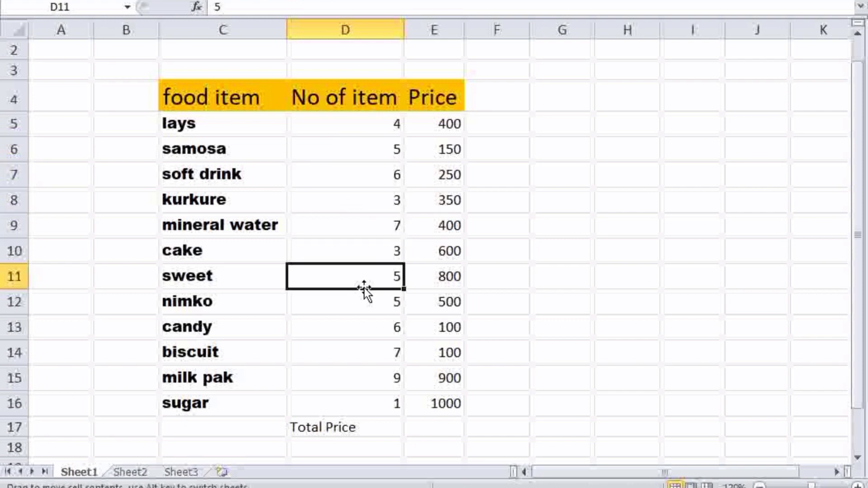
Walk through the prices in E5 to E16, ending at 1000.
{"action": "left_click", "coordinate": [447, 138]}
{"action": "left_click", "coordinate": [447, 119]}
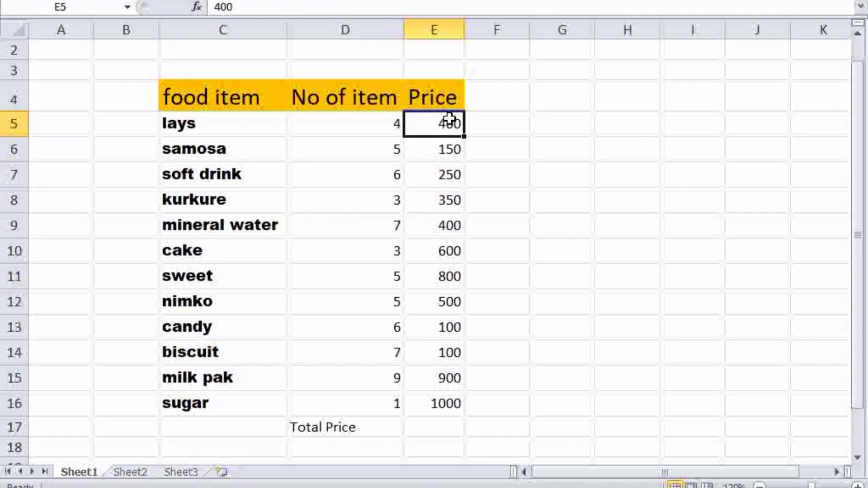
{"action": "left_click", "coordinate": [448, 155]}
{"action": "left_click", "coordinate": [447, 181]}
{"action": "left_click", "coordinate": [448, 209]}
{"action": "left_click", "coordinate": [449, 229]}
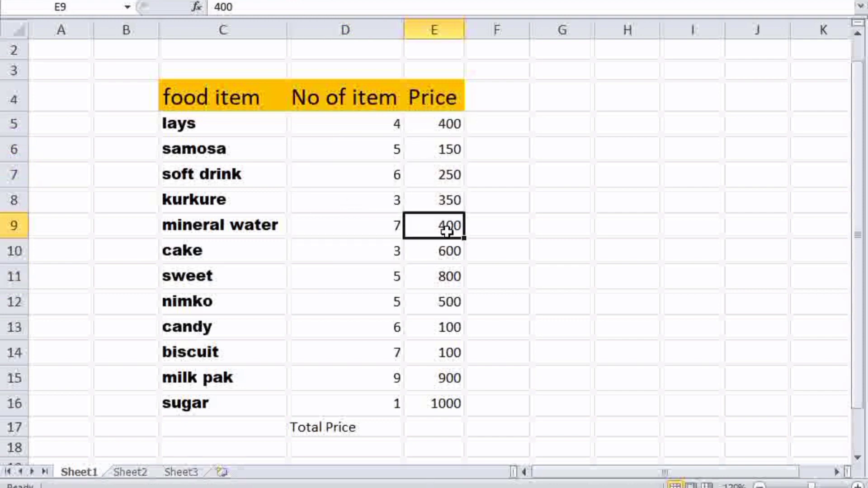
{"action": "left_click", "coordinate": [450, 254]}
{"action": "left_click", "coordinate": [452, 283]}
{"action": "left_click", "coordinate": [451, 303]}
{"action": "left_click", "coordinate": [452, 328]}
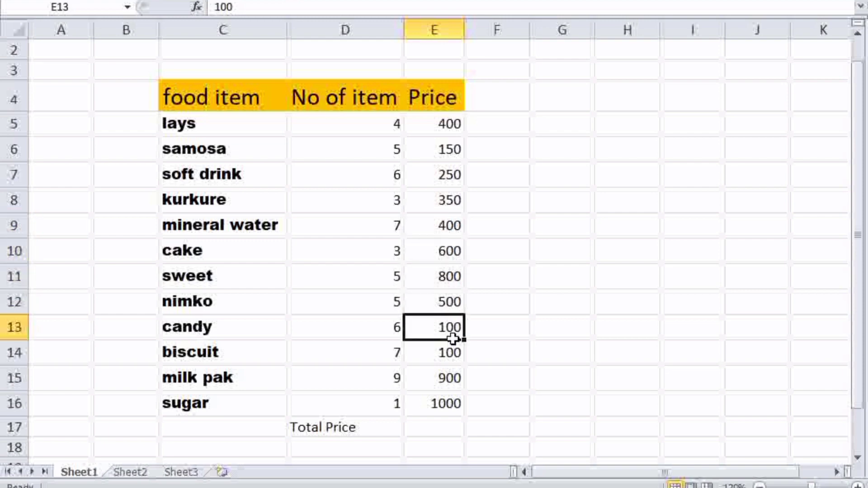
{"action": "left_click", "coordinate": [451, 354]}
{"action": "left_click", "coordinate": [452, 376]}
{"action": "left_click", "coordinate": [451, 403]}
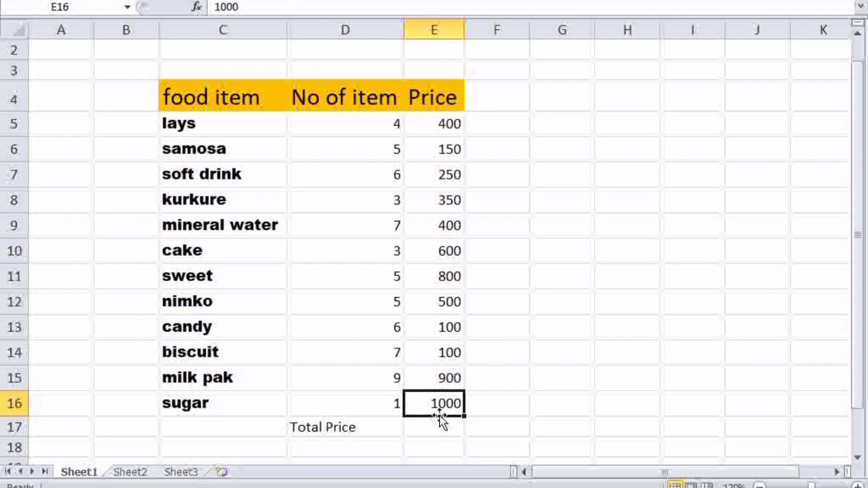
Enter =SUM(E5..E16) in E17 to total the prices as 5550.
{"action": "left_click", "coordinate": [422, 429]}
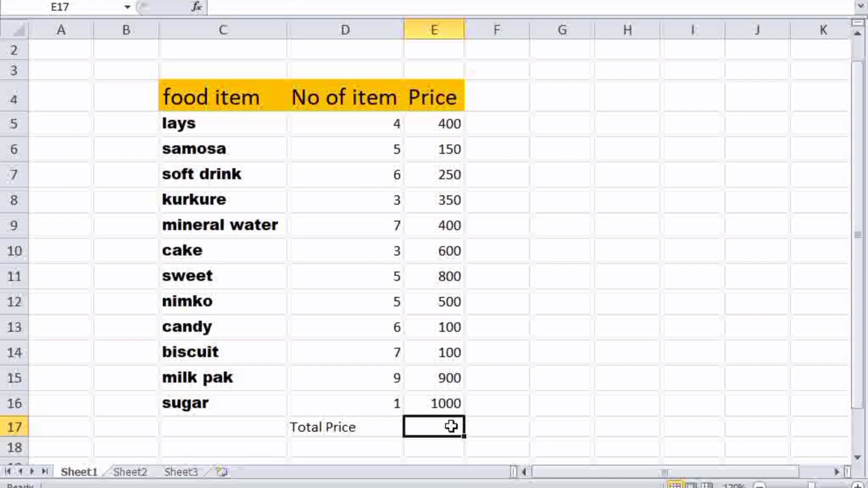
{"action": "type", "text": "="}
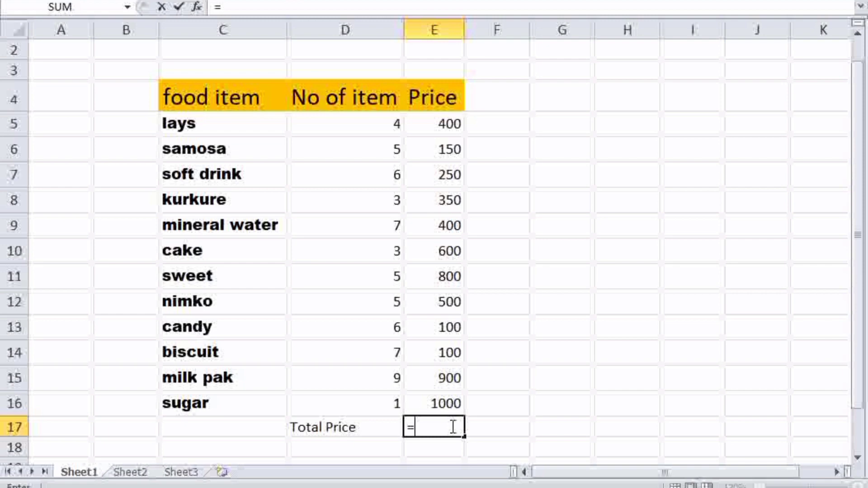
{"action": "type", "text": "sum"}
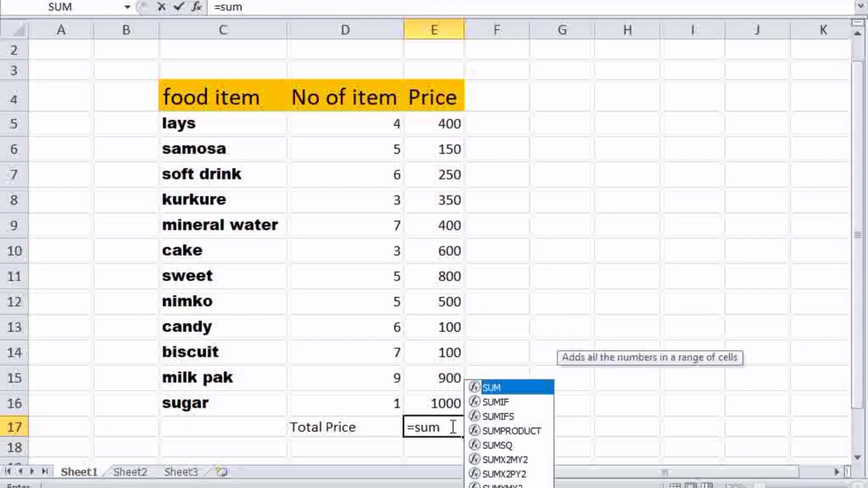
{"action": "double_click", "coordinate": [513, 387]}
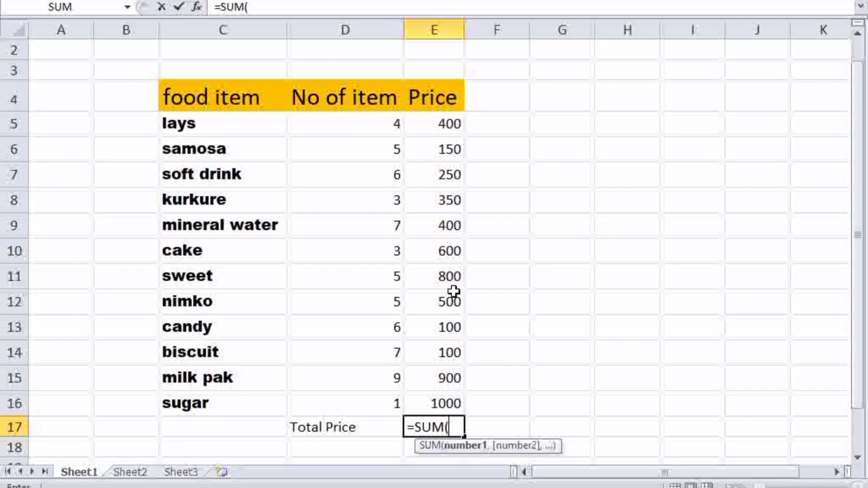
{"action": "type", "text": "E"}
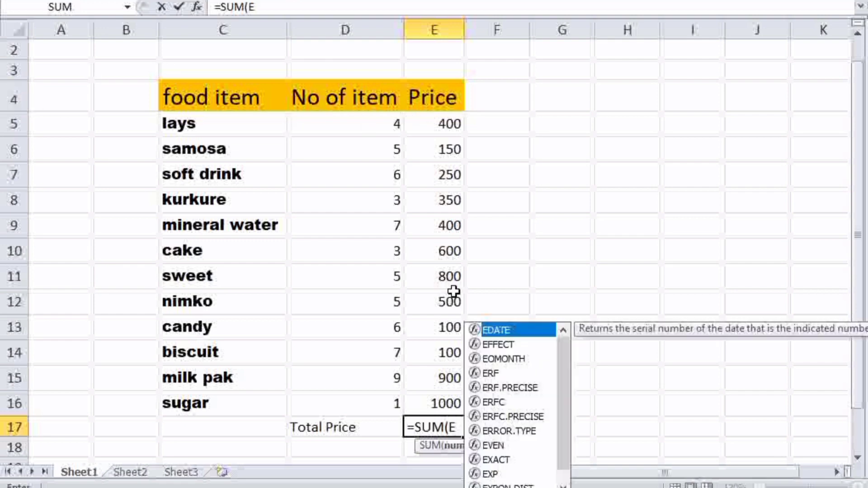
{"action": "type", "text": "4"}
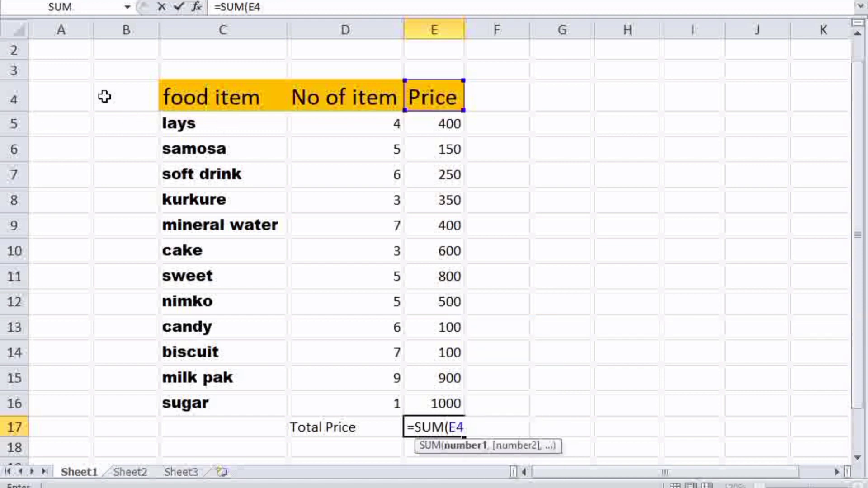
{"action": "key", "text": "BackSpace"}
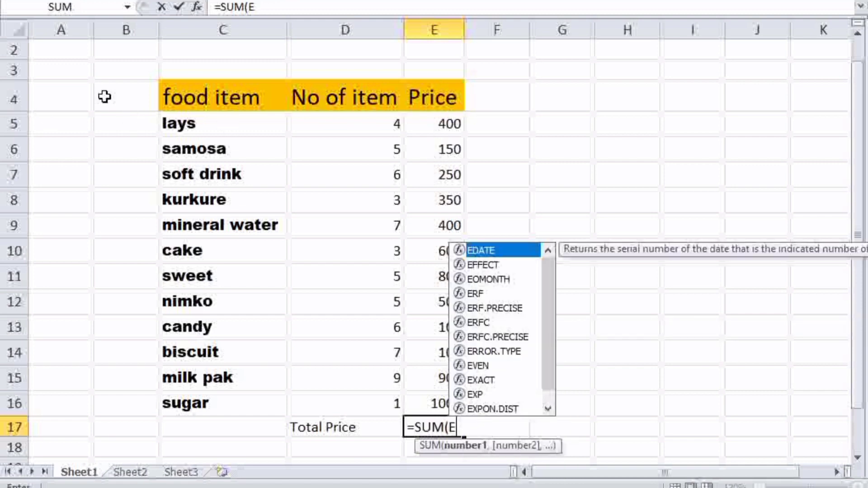
{"action": "type", "text": "5"}
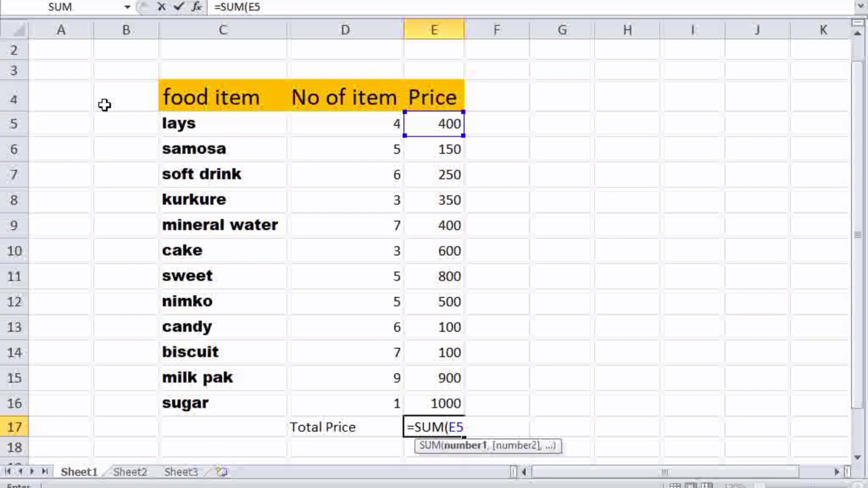
{"action": "type", "text": ".."}
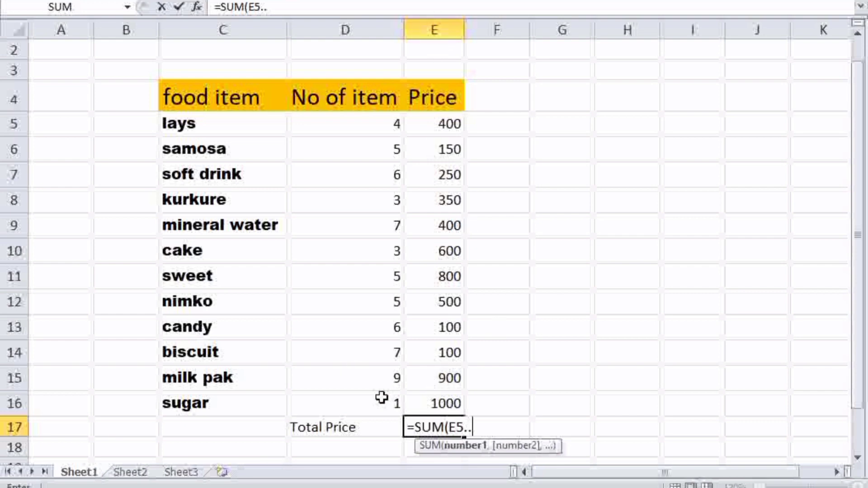
{"action": "type", "text": "E1"}
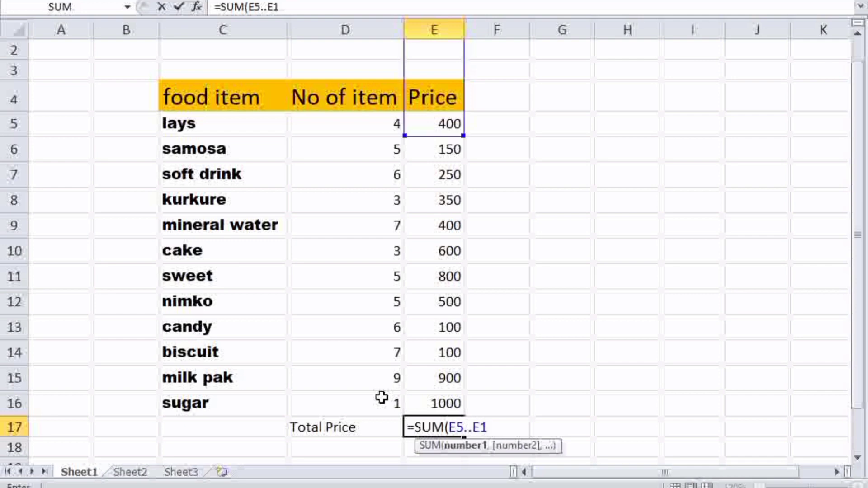
{"action": "type", "text": "6"}
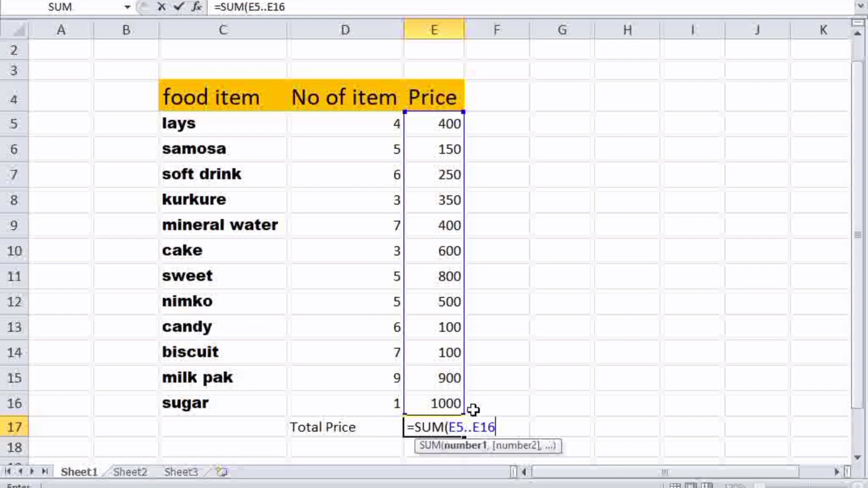
{"action": "type", "text": ")"}
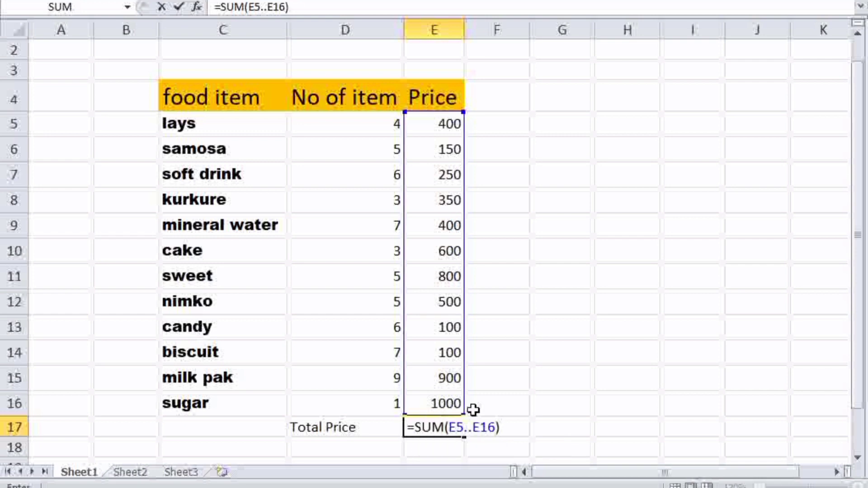
{"action": "key", "text": "Return"}
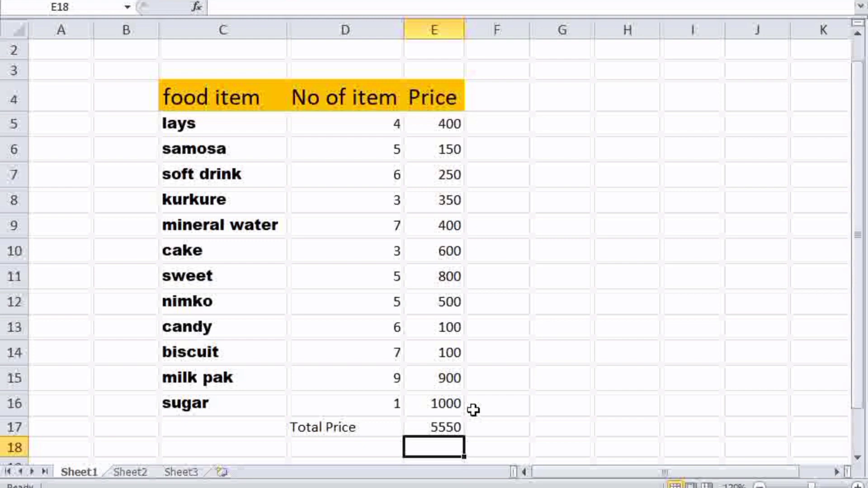
Delete the 5550 total from E17 and reselect the empty cell.
{"action": "left_click", "coordinate": [433, 425]}
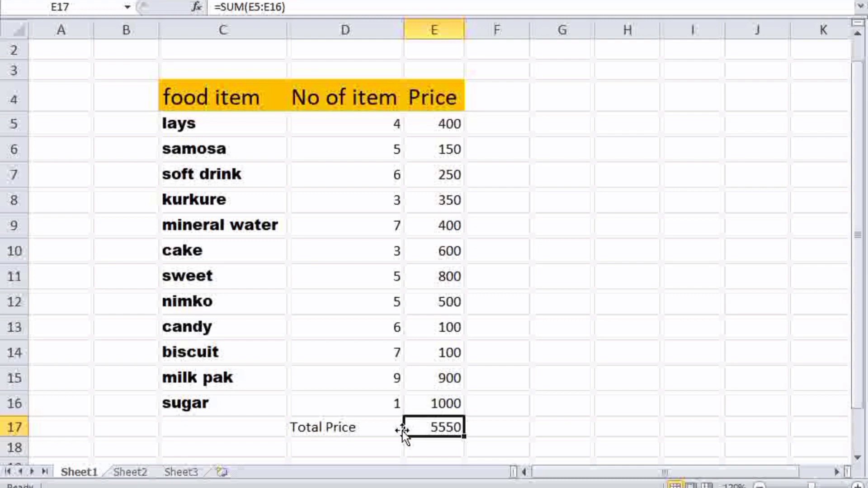
{"action": "left_click", "coordinate": [373, 431]}
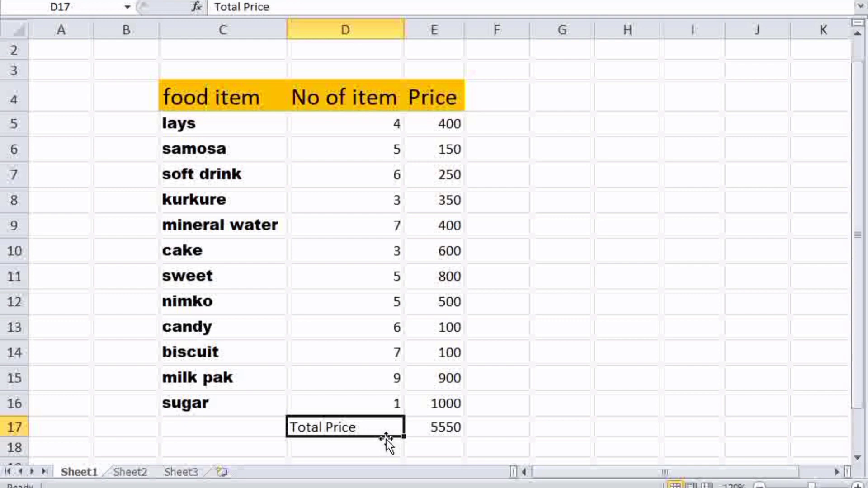
{"action": "left_click", "coordinate": [459, 431]}
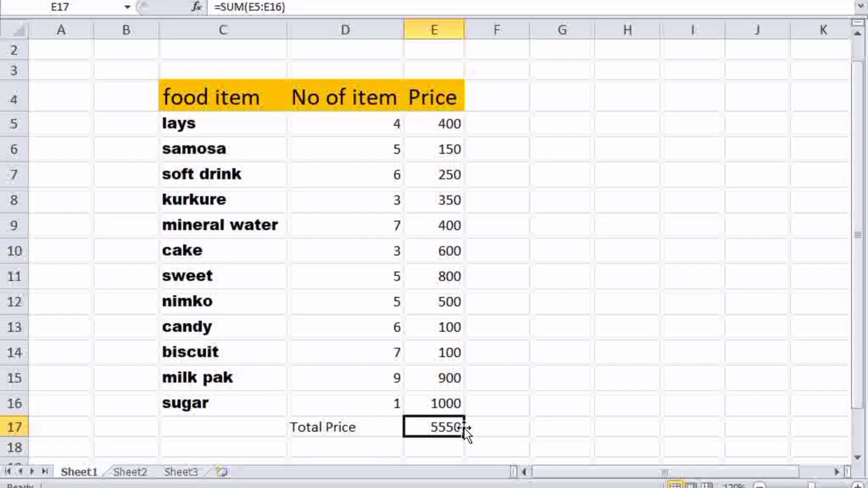
{"action": "key", "text": "Delete"}
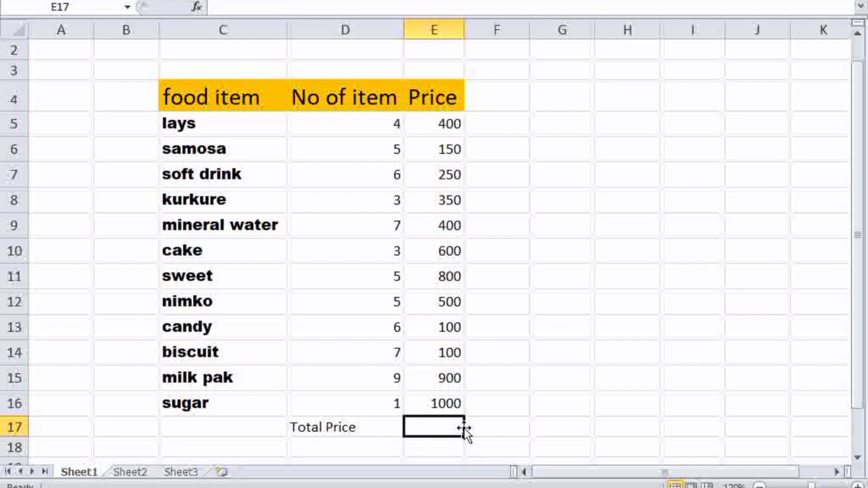
{"action": "left_click", "coordinate": [444, 444]}
{"action": "left_click", "coordinate": [442, 431]}
Re-enter =SUM(E5..E16) in E17 by clicking E5 and E16, giving 5550.
{"action": "type", "text": "=s"}
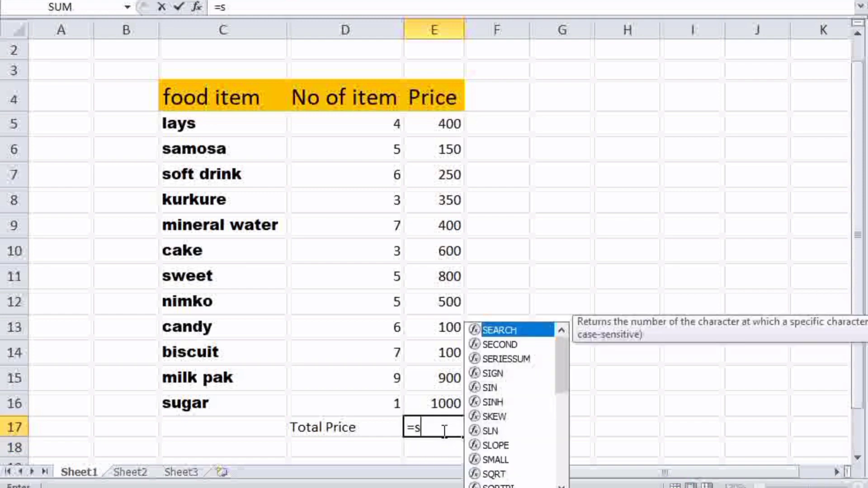
{"action": "type", "text": "um"}
{"action": "double_click", "coordinate": [494, 388]}
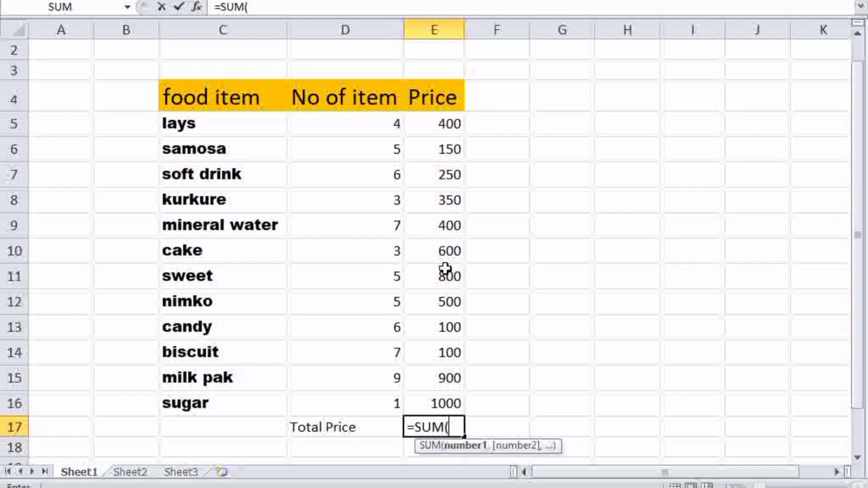
{"action": "left_click", "coordinate": [445, 125]}
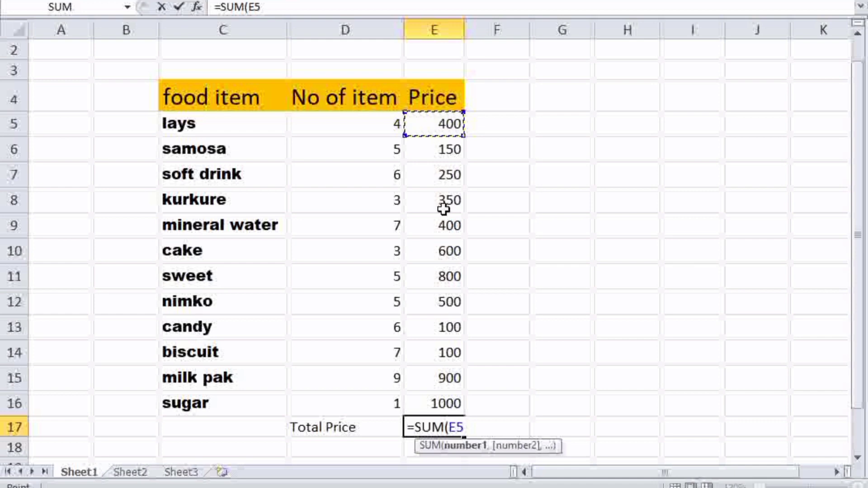
{"action": "key", "text": "F8"}
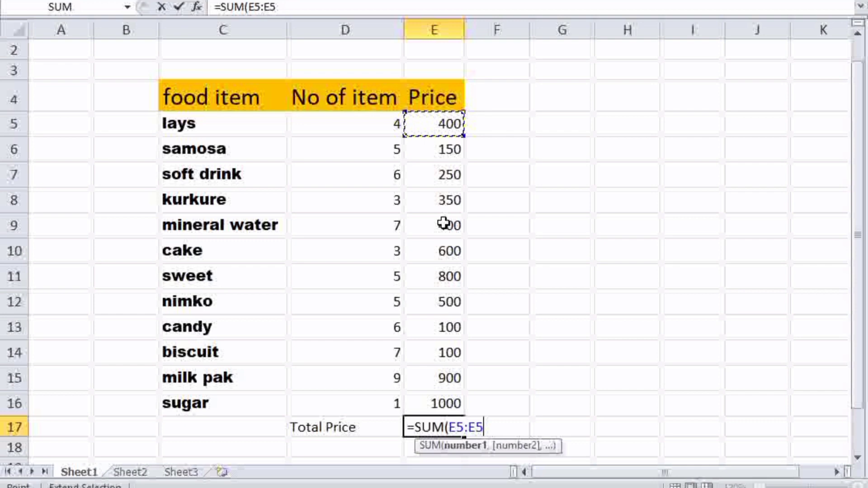
{"action": "key", "text": "BackSpace"}
{"action": "key", "text": "BackSpace"}
{"action": "type", "text": ".."}
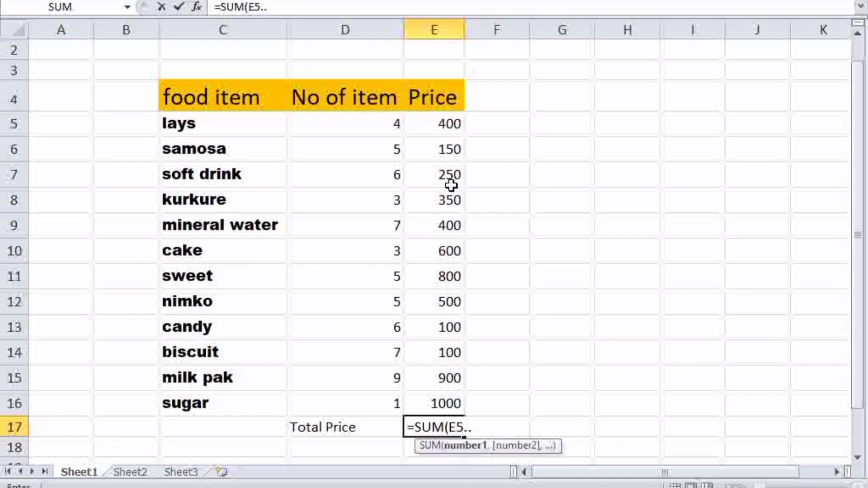
{"action": "left_click", "coordinate": [446, 403]}
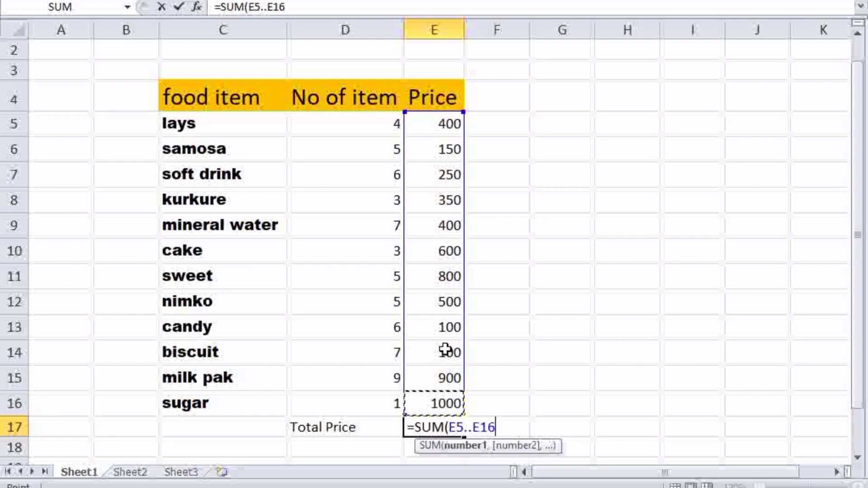
{"action": "key", "text": "Return"}
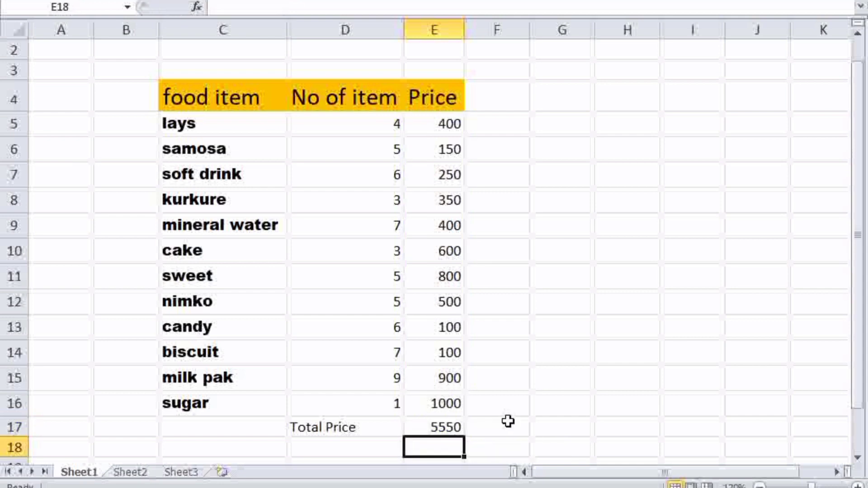
Increase the font size of the 5550 total in E17 twice.
{"action": "left_click", "coordinate": [450, 425]}
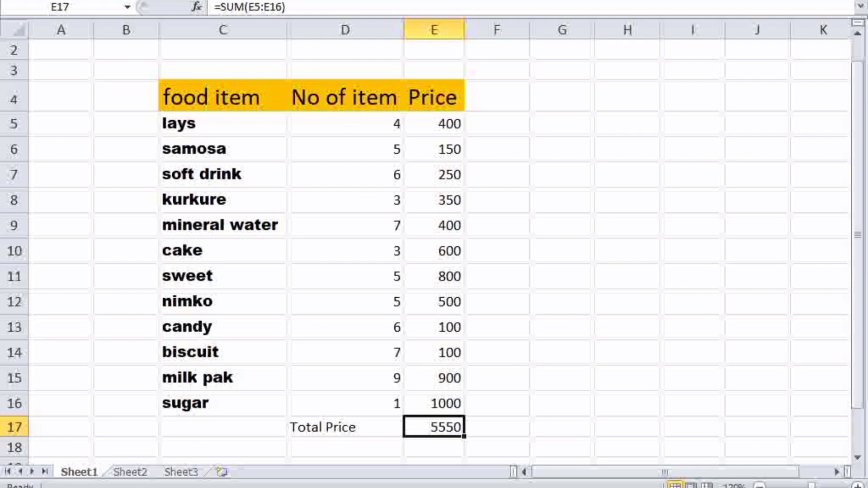
{"action": "key", "text": "alt+h"}
{"action": "key", "text": "f"}
{"action": "key", "text": "g"}
{"action": "key", "text": "alt+h"}
{"action": "key", "text": "f"}
{"action": "key", "text": "g"}
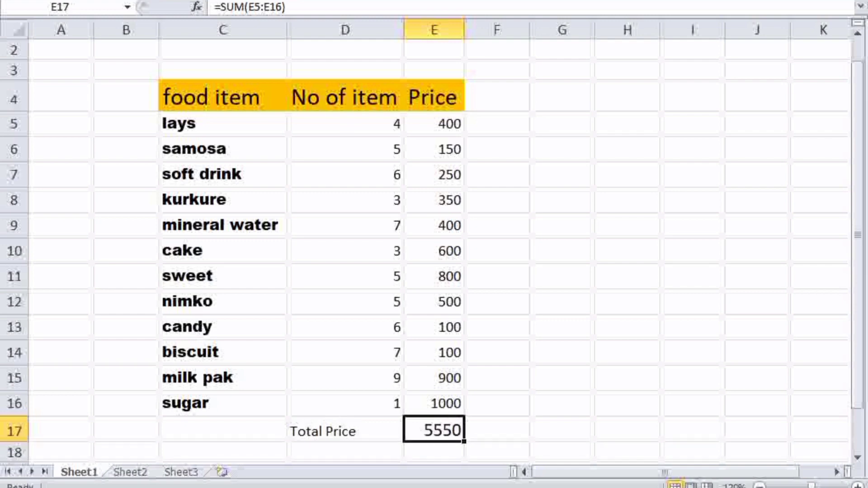
{"action": "left_click", "coordinate": [506, 404]}
Shrink the E17 total's font back to its original size.
{"action": "left_click", "coordinate": [457, 429]}
{"action": "key", "text": "alt+h"}
{"action": "key", "text": "f"}
{"action": "key", "text": "k"}
{"action": "key", "text": "alt+h"}
{"action": "key", "text": "f"}
{"action": "key", "text": "k"}
Delete the total from E17 and reselect the empty cell.
{"action": "key", "text": "Delete"}
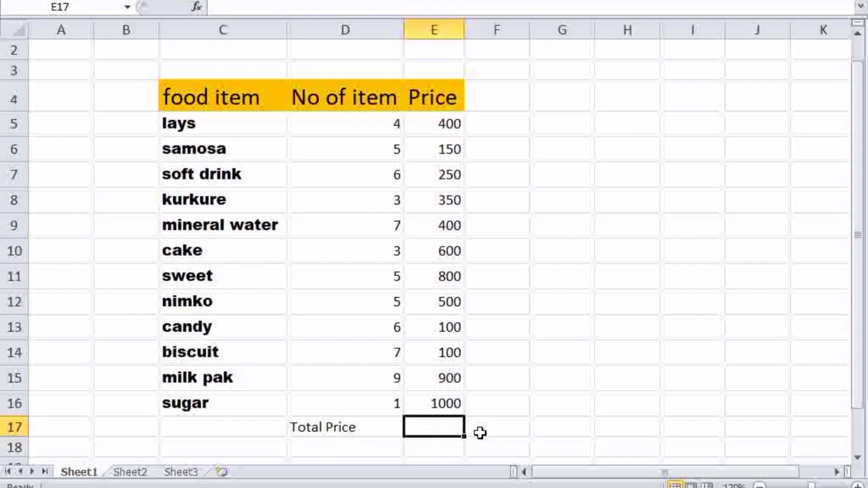
{"action": "left_click", "coordinate": [479, 431]}
{"action": "left_click", "coordinate": [450, 423]}
{"action": "type", "text": "+"}
{"action": "key", "text": "Escape"}
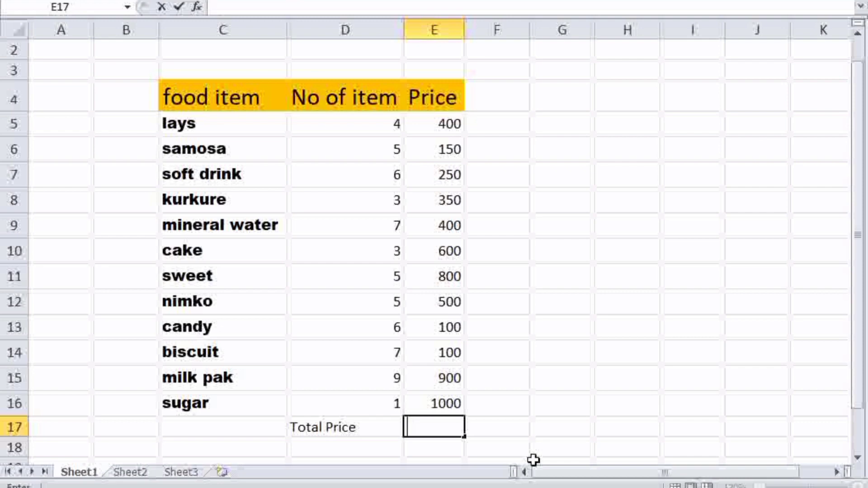
{"action": "type", "text": "=sum"}
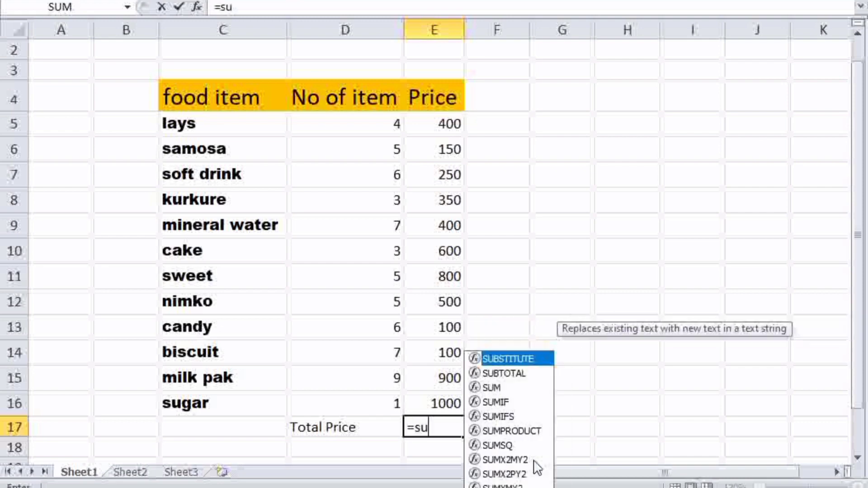
{"action": "double_click", "coordinate": [509, 383]}
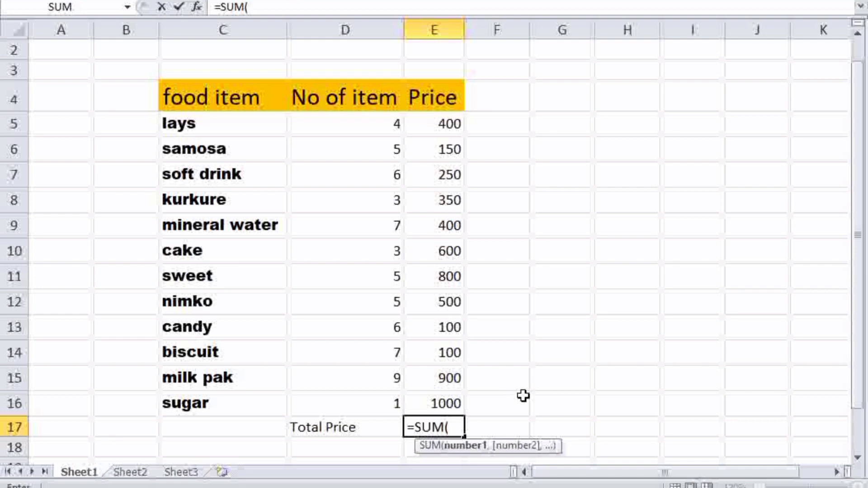
{"action": "left_click", "coordinate": [434, 125]}
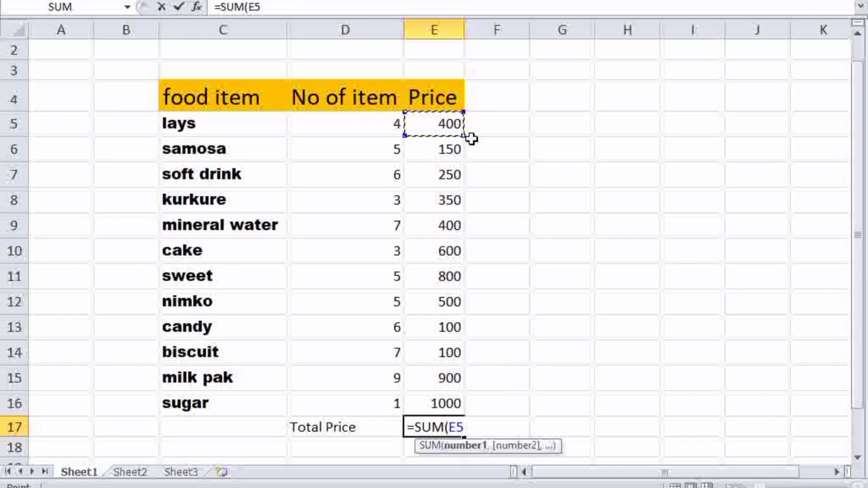
{"action": "left_click_drag", "start_coordinate": [465, 136], "coordinate": [468, 414]}
{"action": "key", "text": "Return"}
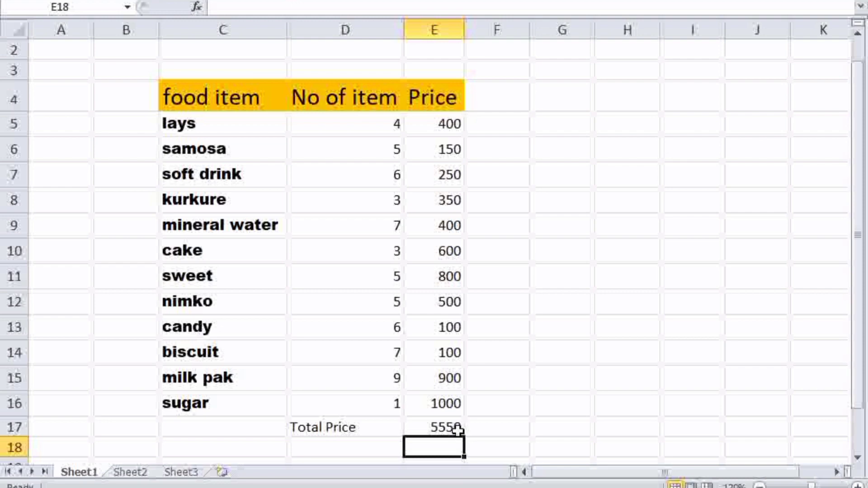
{"action": "left_click", "coordinate": [457, 429]}
{"action": "key", "text": "Delete"}
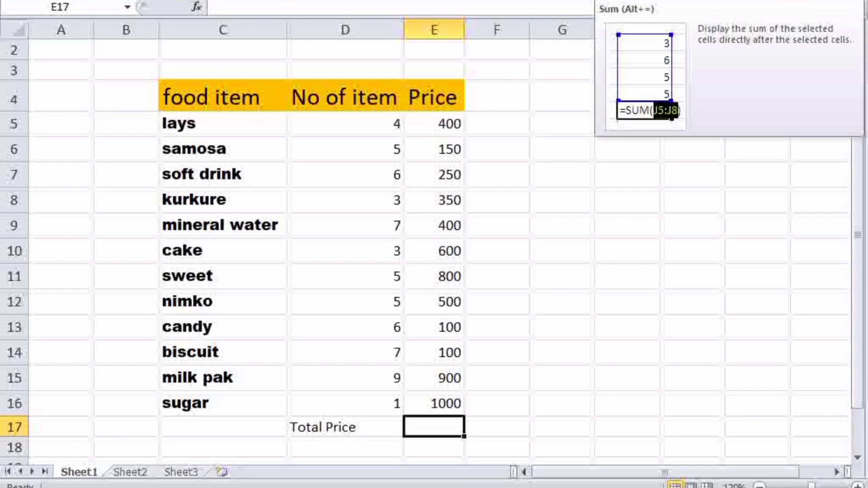
AutoSum E17 to 5550 with Alt+=, delete it, and open the AutoSum function list.
{"action": "key", "text": "alt+equal"}
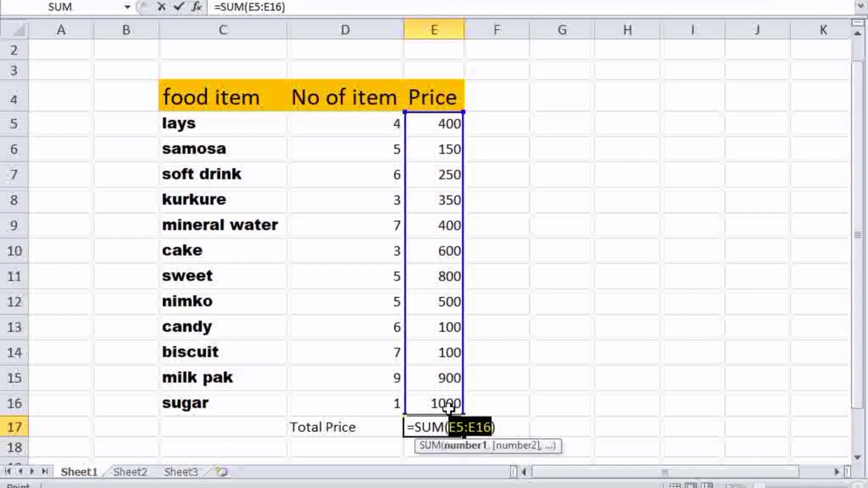
{"action": "key", "text": "Return"}
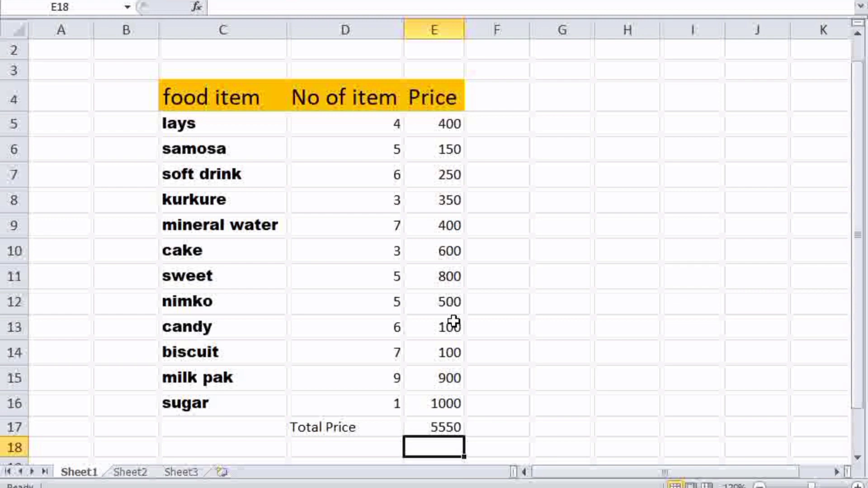
{"action": "left_click", "coordinate": [454, 420]}
{"action": "key", "text": "Delete"}
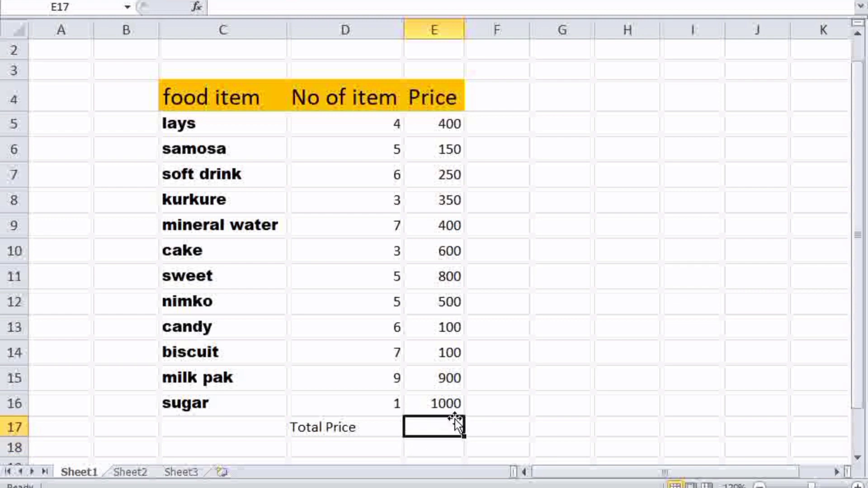
{"action": "left_click", "coordinate": [762, 1]}
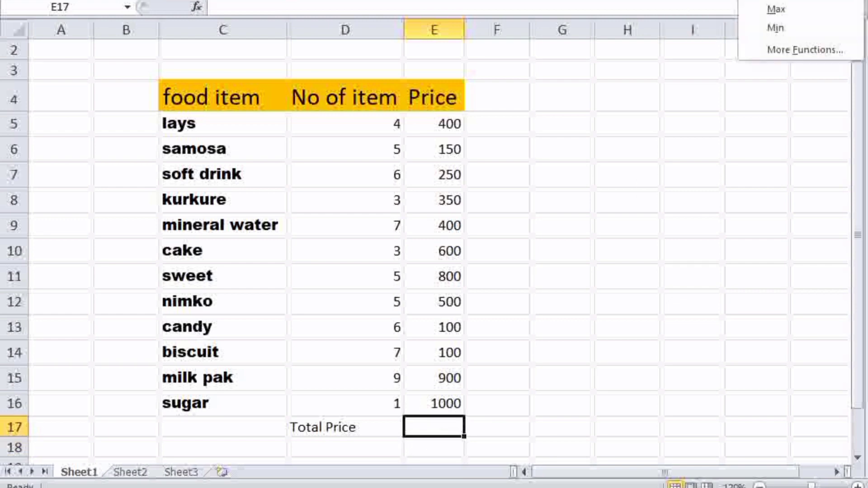
Insert =SUM(D5:D16) in E17, showing the item count total 61.
{"action": "left_click", "coordinate": [776, 1]}
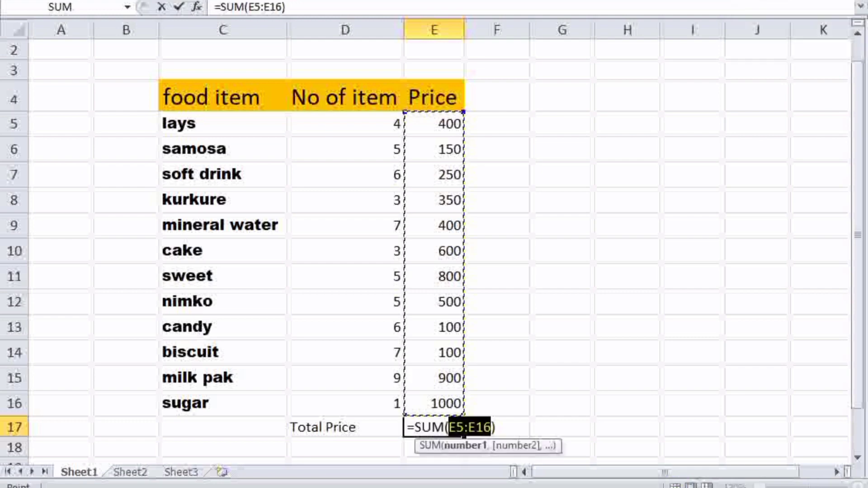
{"action": "left_click", "coordinate": [386, 130]}
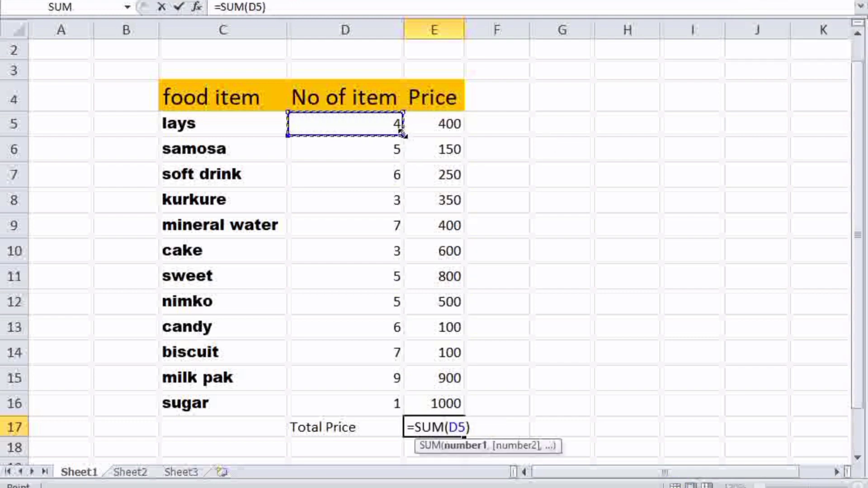
{"action": "left_click_drag", "start_coordinate": [401, 135], "coordinate": [387, 421]}
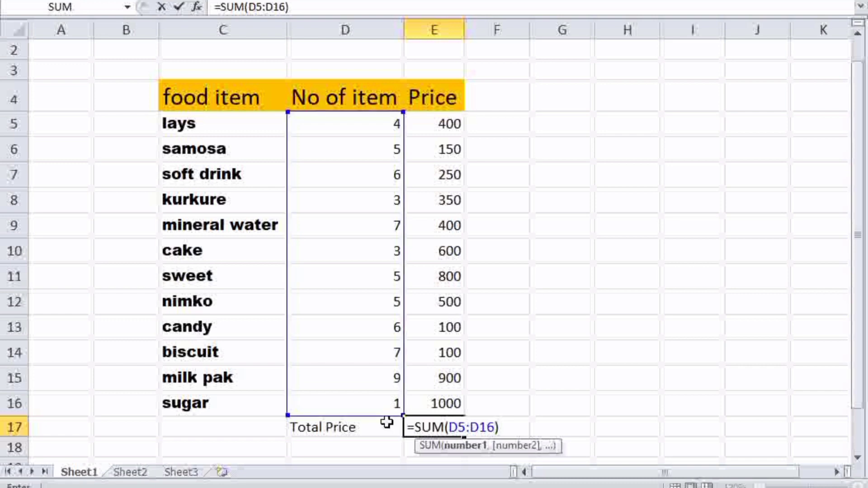
{"action": "key", "text": "Return"}
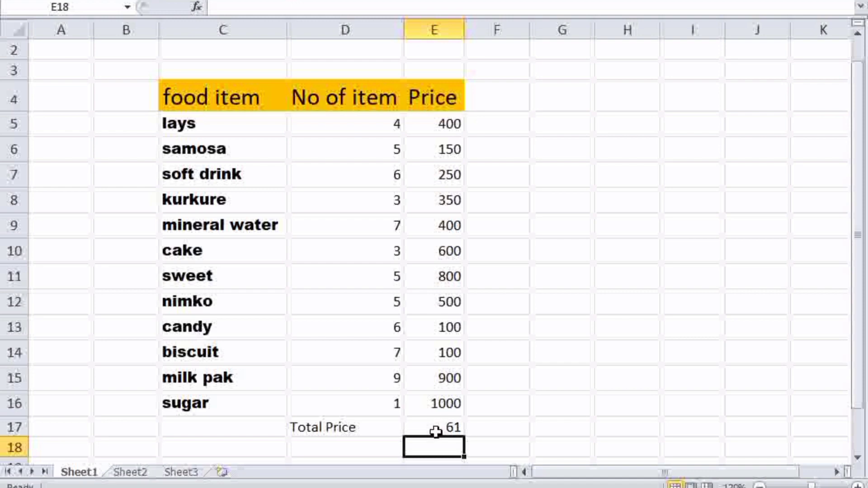
Try AutoSum on the Price and No of item ranges, then undo both totals.
{"action": "left_click_drag", "start_coordinate": [435, 125], "coordinate": [442, 401]}
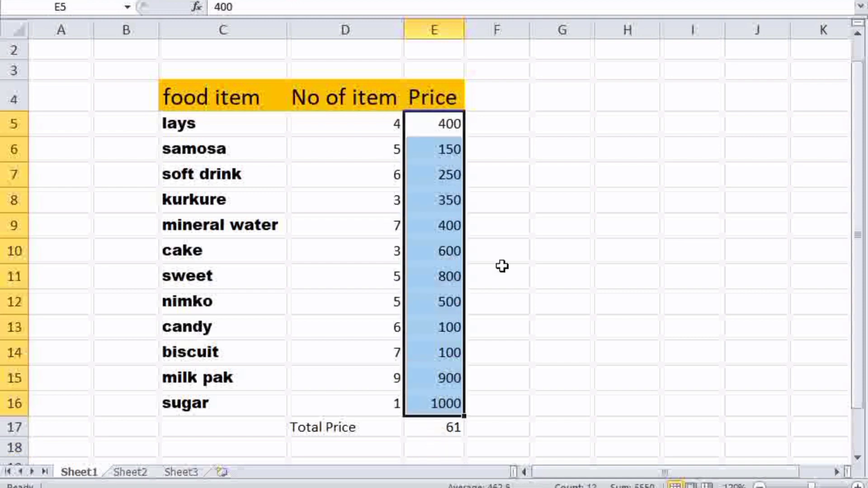
{"action": "left_click", "coordinate": [785, 1]}
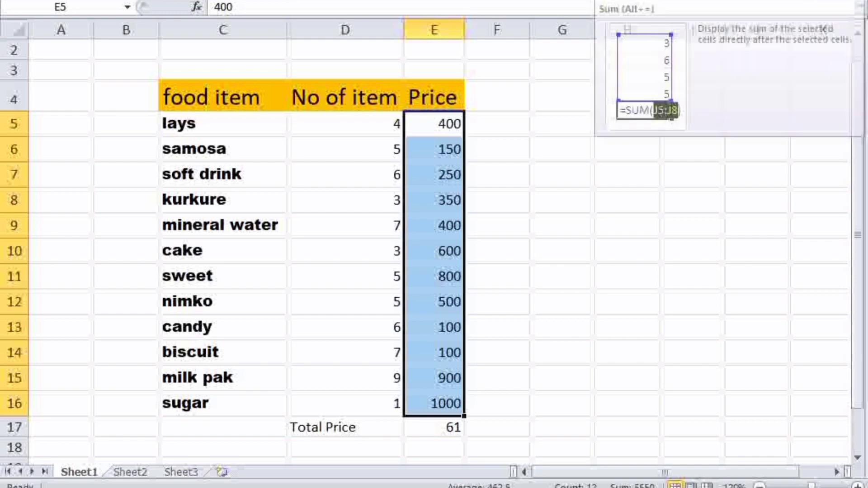
{"action": "left_click_drag", "start_coordinate": [370, 122], "coordinate": [350, 396]}
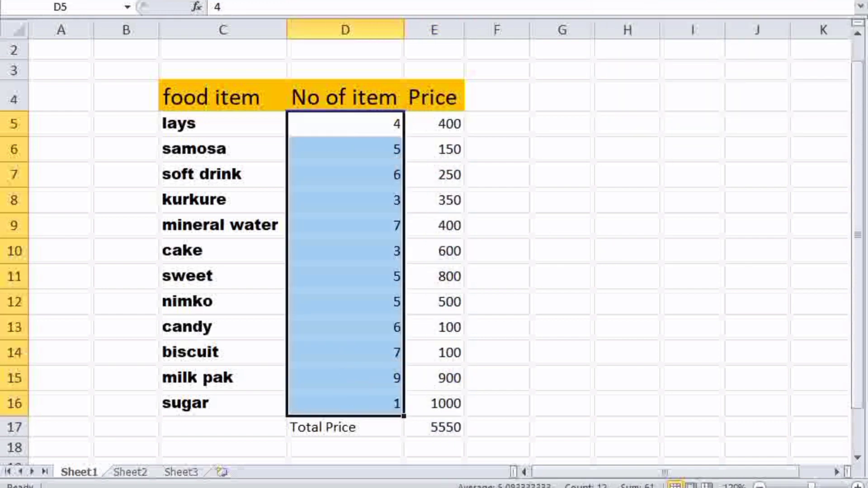
{"action": "left_click", "coordinate": [784, 1]}
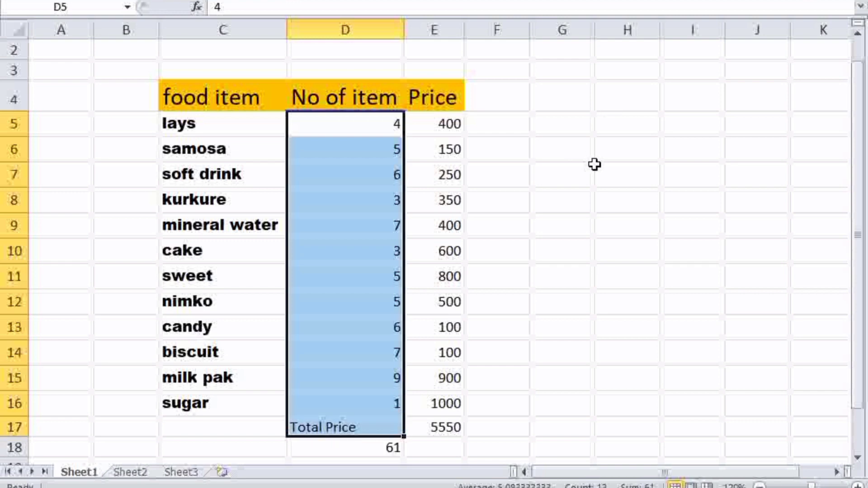
{"action": "left_click", "coordinate": [586, 248]}
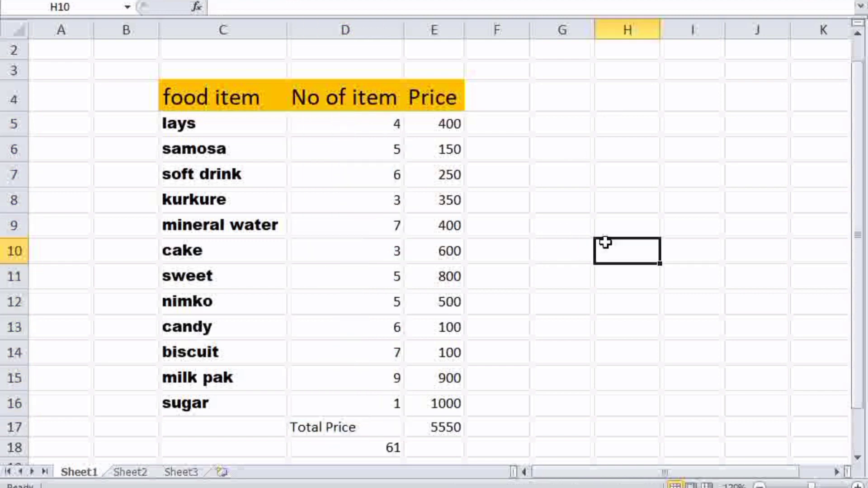
{"action": "double_click", "coordinate": [435, 433]}
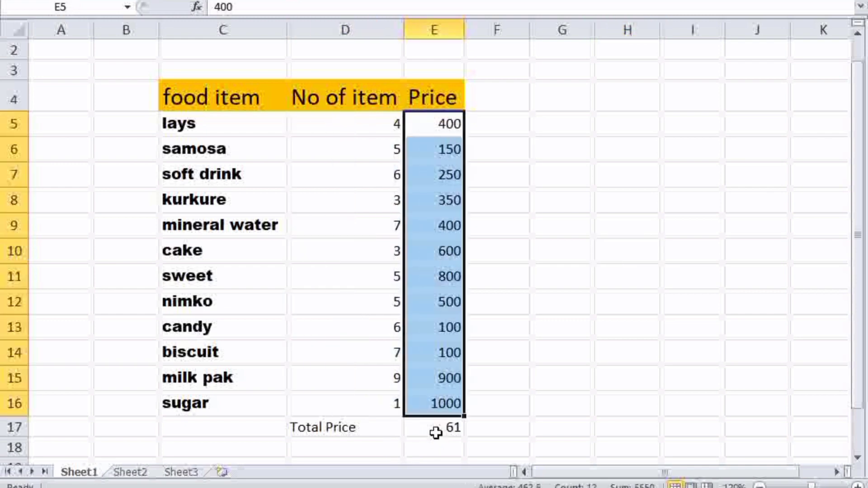
Delete the E17 total and the Total Price label in D17, then select F5.
{"action": "left_click", "coordinate": [436, 432]}
{"action": "key", "text": "Delete"}
{"action": "left_click", "coordinate": [337, 430]}
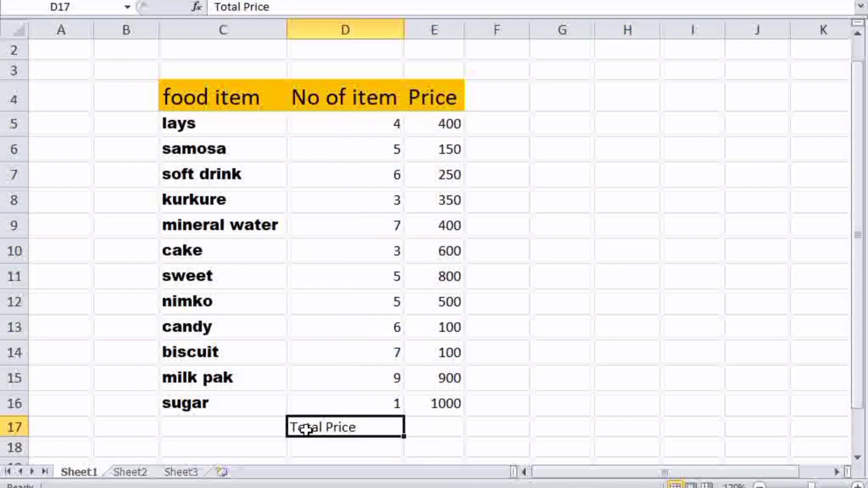
{"action": "key", "text": "Delete"}
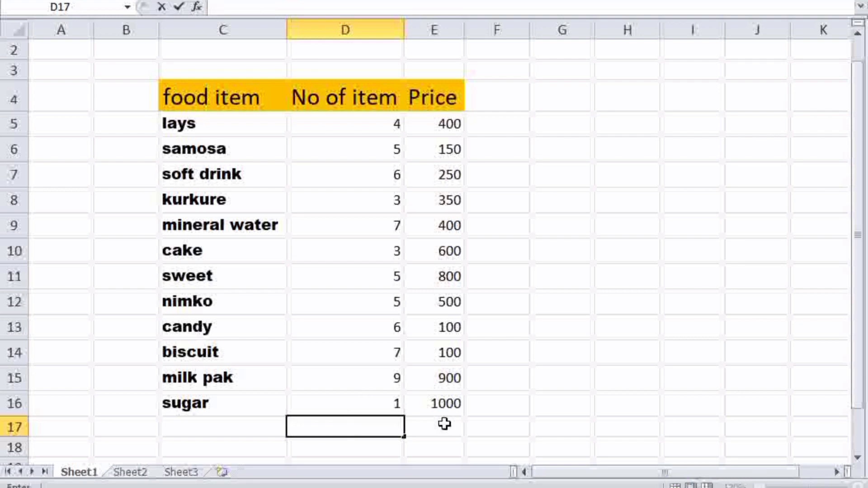
{"action": "left_click", "coordinate": [441, 443]}
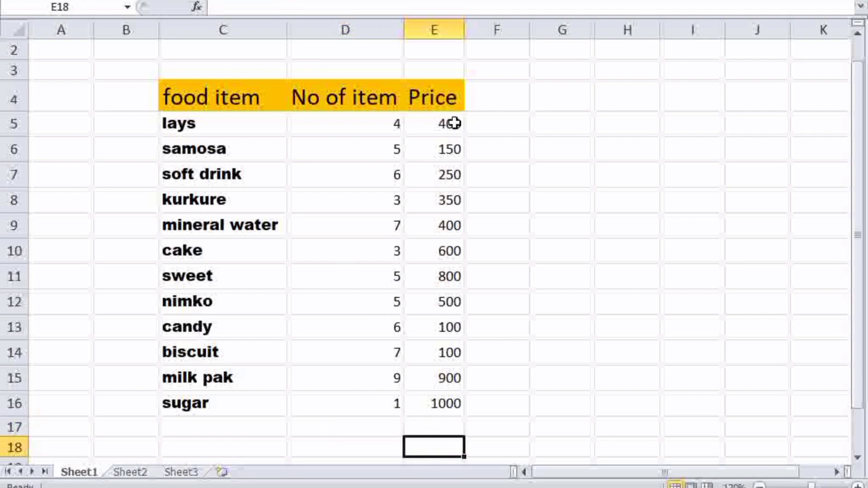
{"action": "left_click", "coordinate": [500, 127]}
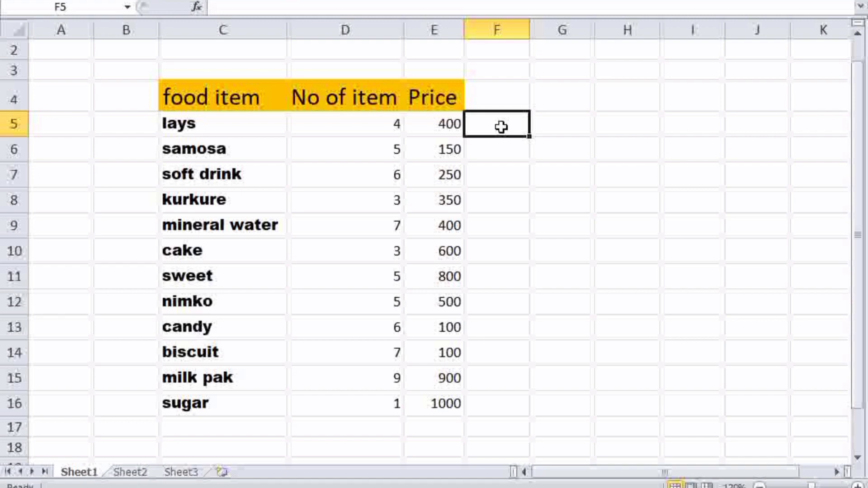
Fill rows 5–7 of F:H with 200/300/500, 500/600/700 and 1000/900/800.
{"action": "type", "text": "200"}
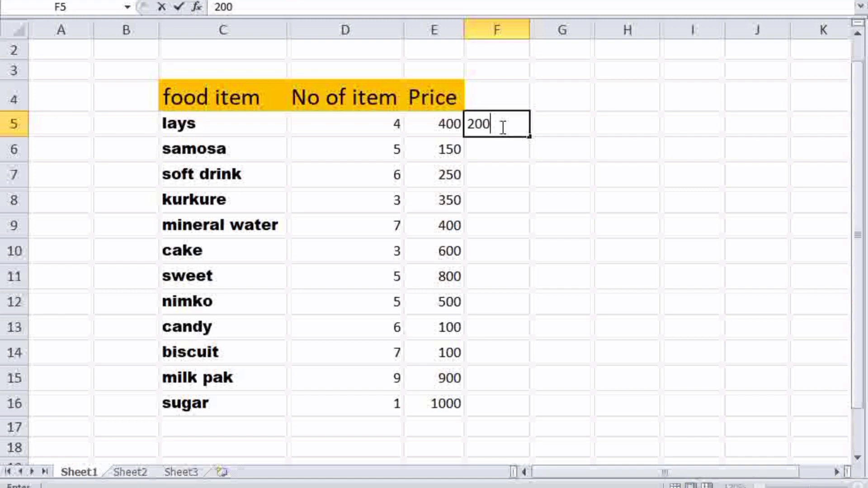
{"action": "key", "text": "Tab"}
{"action": "type", "text": "300"}
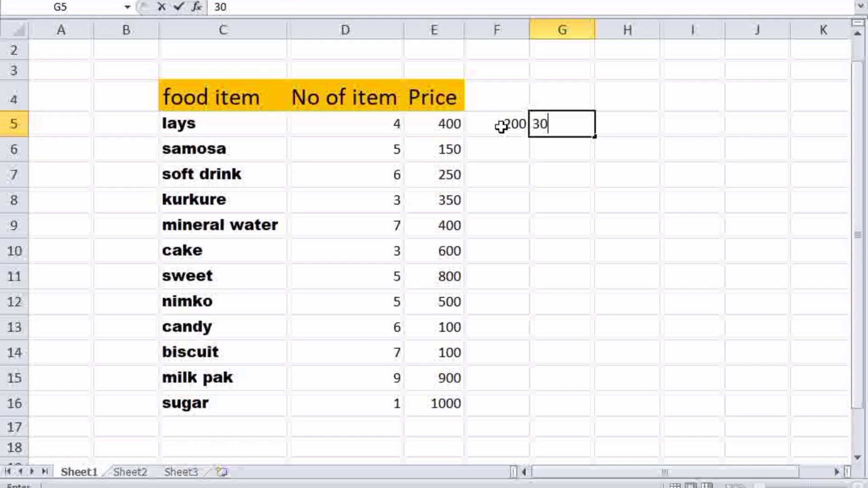
{"action": "key", "text": "Tab"}
{"action": "type", "text": "500"}
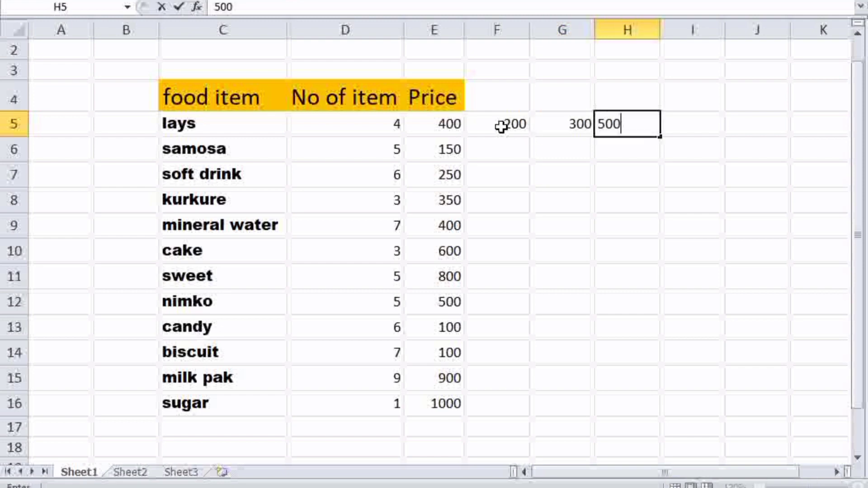
{"action": "key", "text": "Tab"}
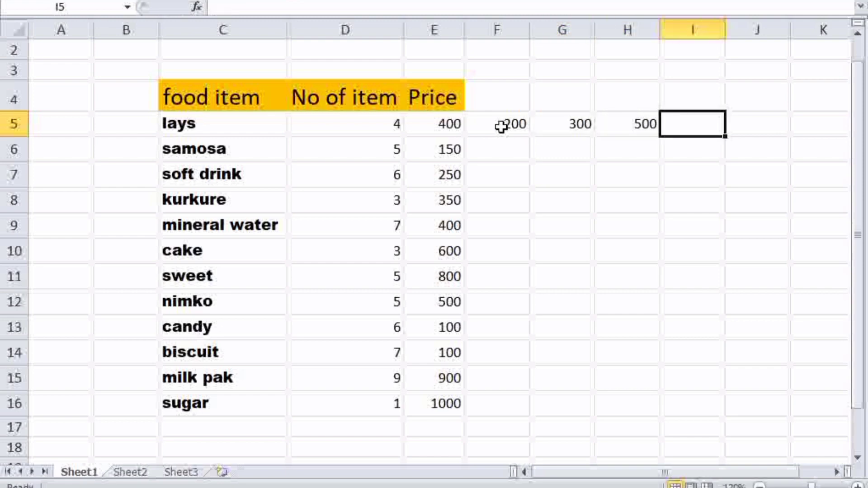
{"action": "key", "text": "Down"}
{"action": "key", "text": "Left"}
{"action": "key", "text": "Left"}
{"action": "key", "text": "Left"}
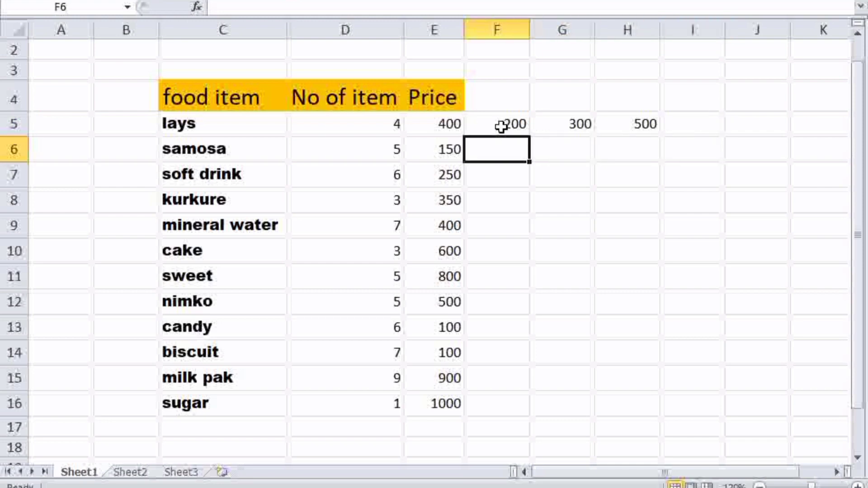
{"action": "type", "text": "500"}
{"action": "key", "text": "Right"}
{"action": "key", "text": "Right"}
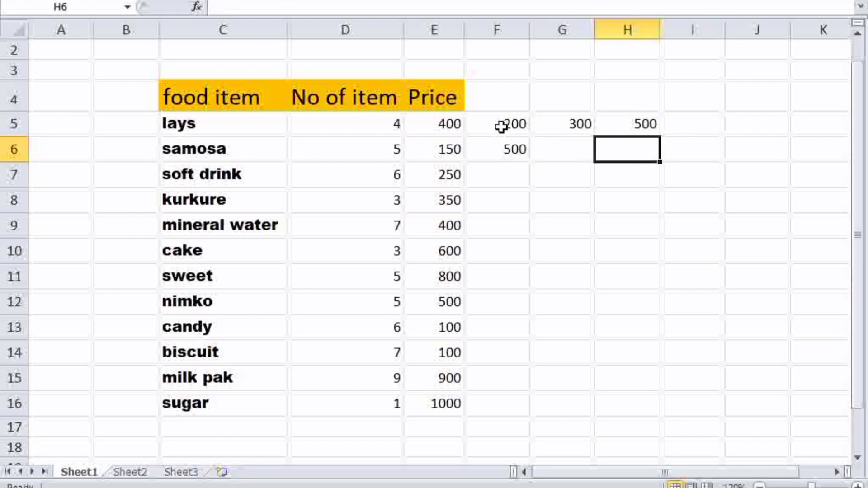
{"action": "key", "text": "Left"}
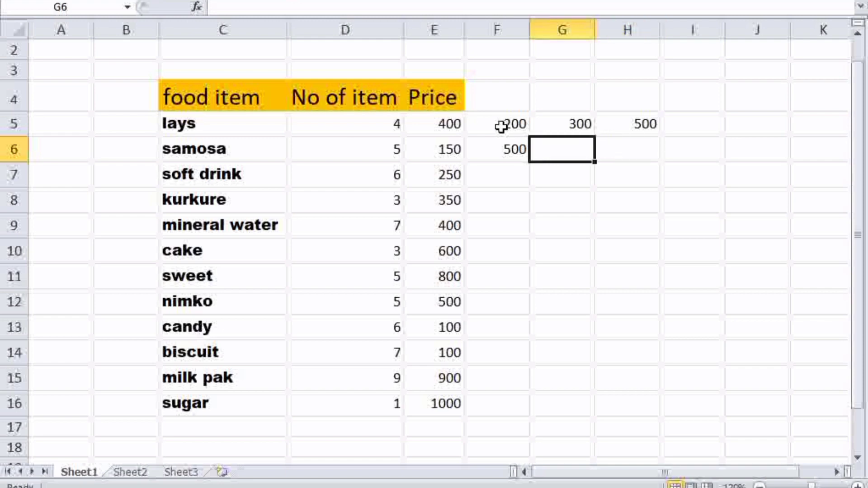
{"action": "type", "text": "600"}
{"action": "key", "text": "Right"}
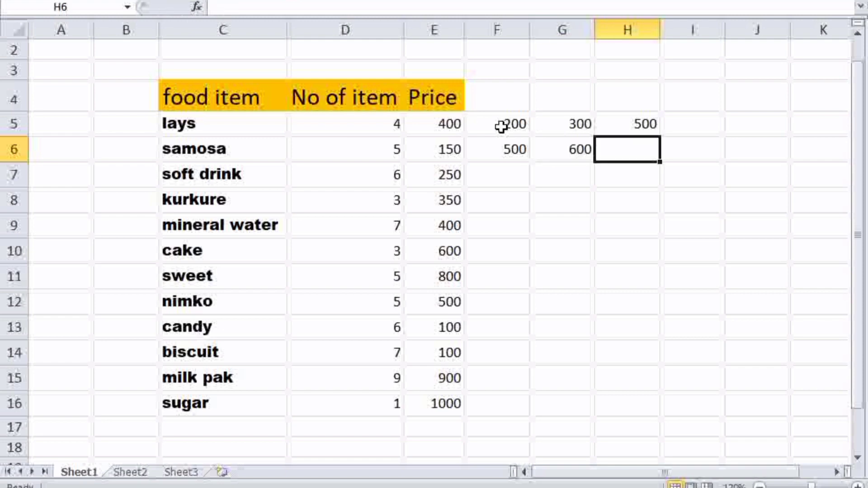
{"action": "type", "text": "700"}
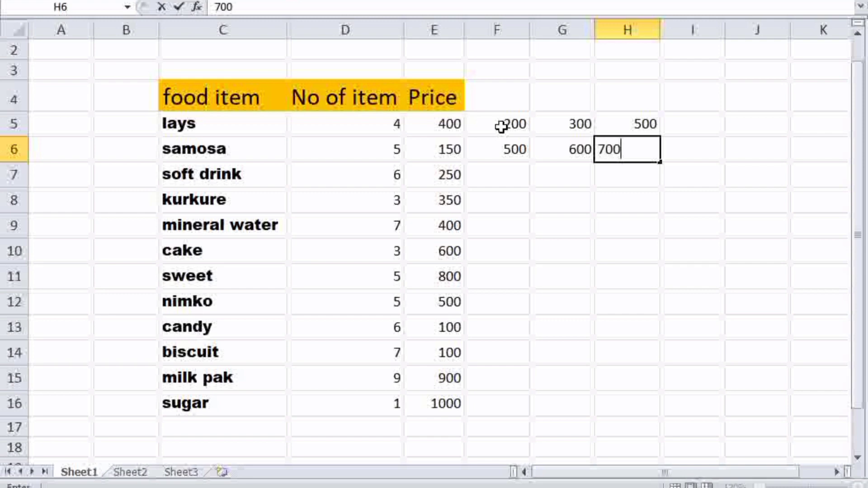
{"action": "key", "text": "Return"}
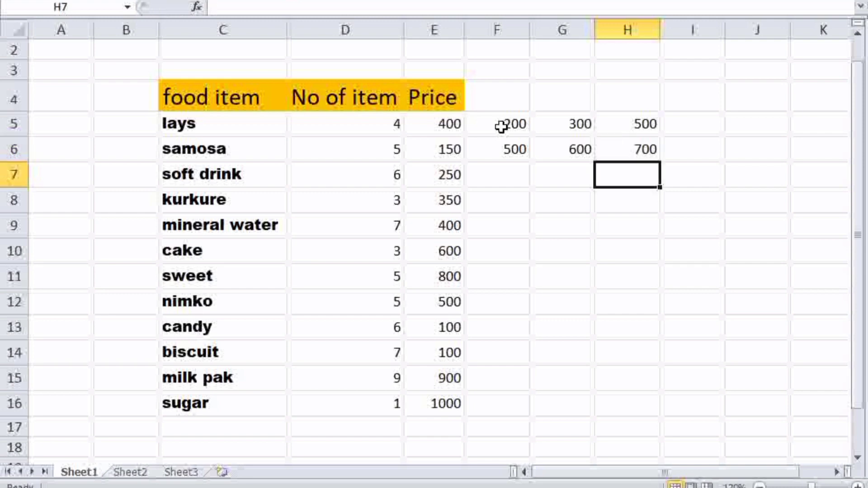
{"action": "type", "text": "800"}
{"action": "key", "text": "Left"}
{"action": "type", "text": "9"}
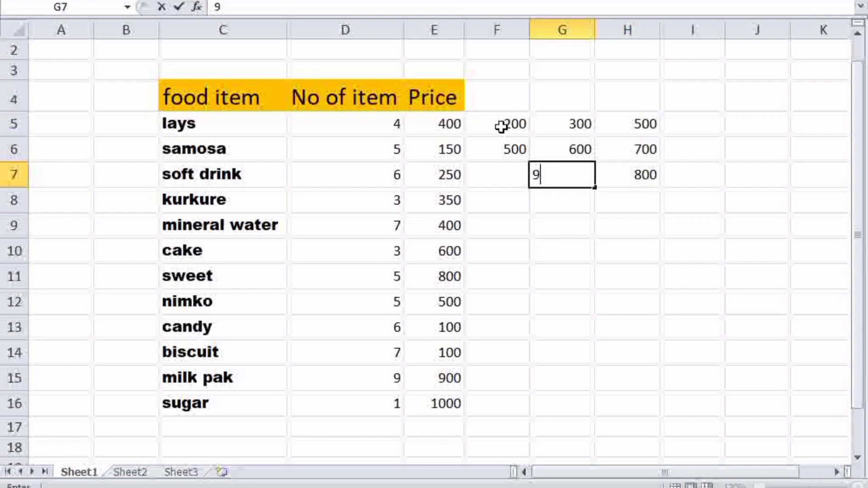
{"action": "type", "text": "00"}
{"action": "key", "text": "Left"}
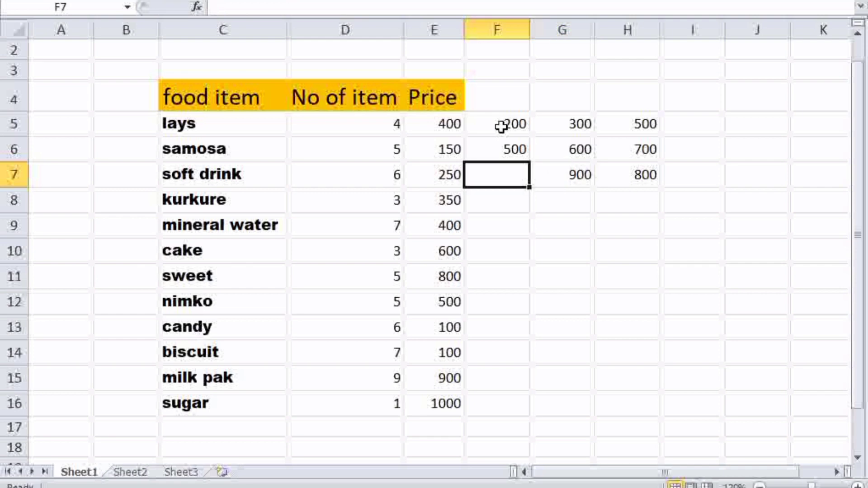
{"action": "type", "text": "100"}
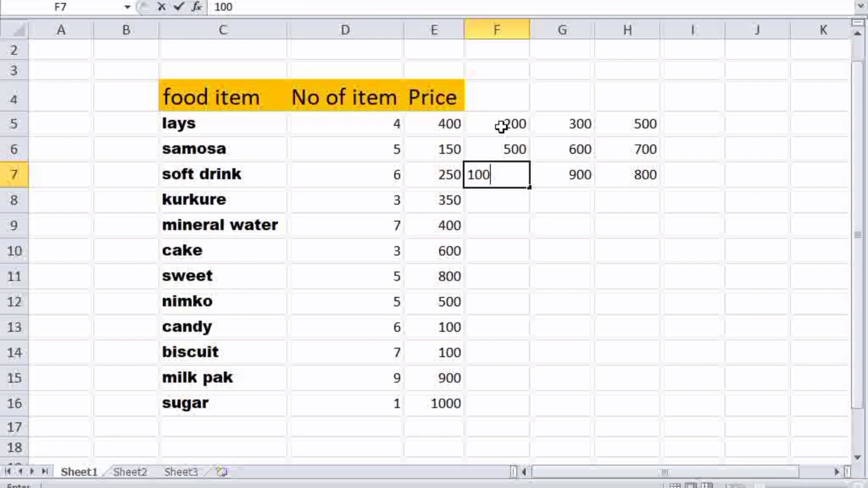
{"action": "type", "text": "0"}
{"action": "key", "text": "Return"}
Enter 1200, 100, 700, 987, 986, 456, 23455, 2345 and 8980 down F8:F16.
{"action": "type", "text": "1"}
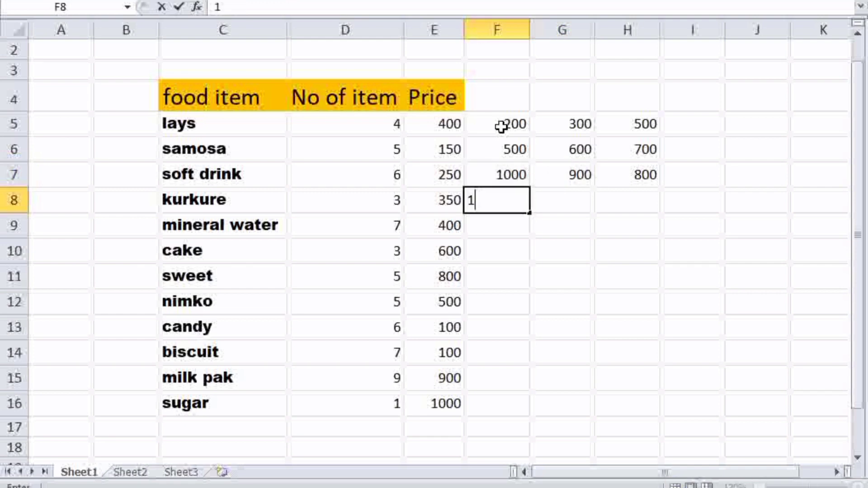
{"action": "type", "text": "200"}
{"action": "key", "text": "Return"}
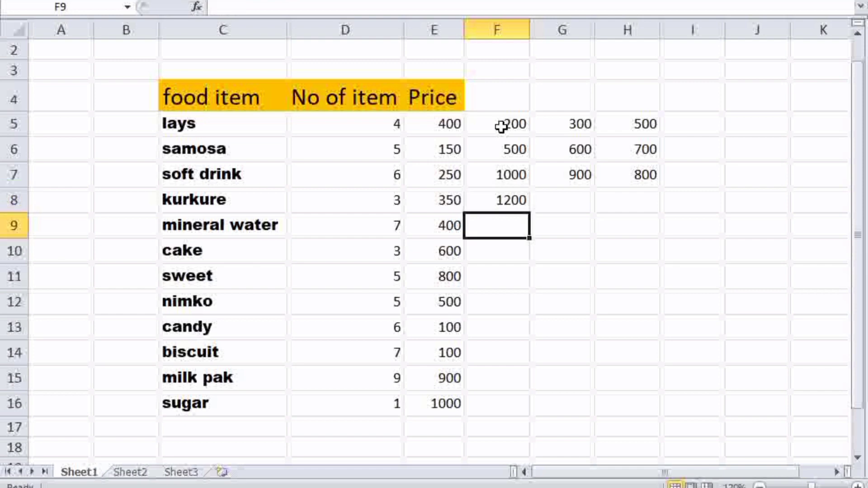
{"action": "type", "text": "100"}
{"action": "key", "text": "Return"}
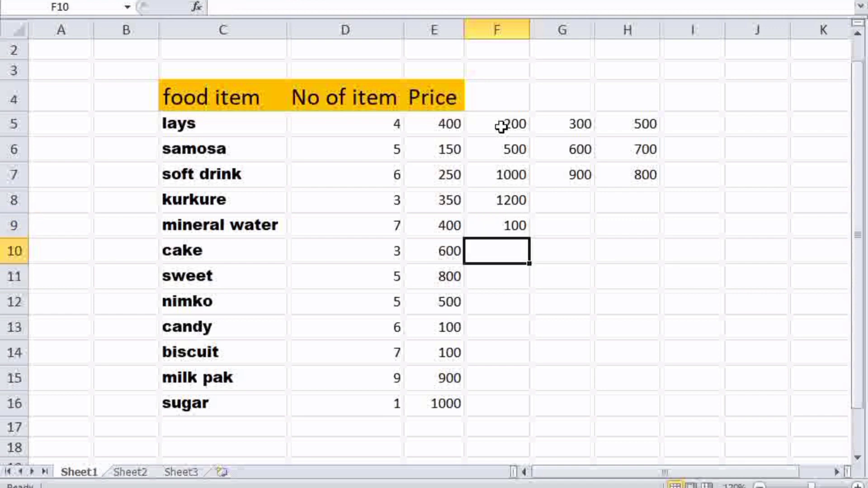
{"action": "type", "text": "700"}
{"action": "key", "text": "Return"}
{"action": "type", "text": "9"}
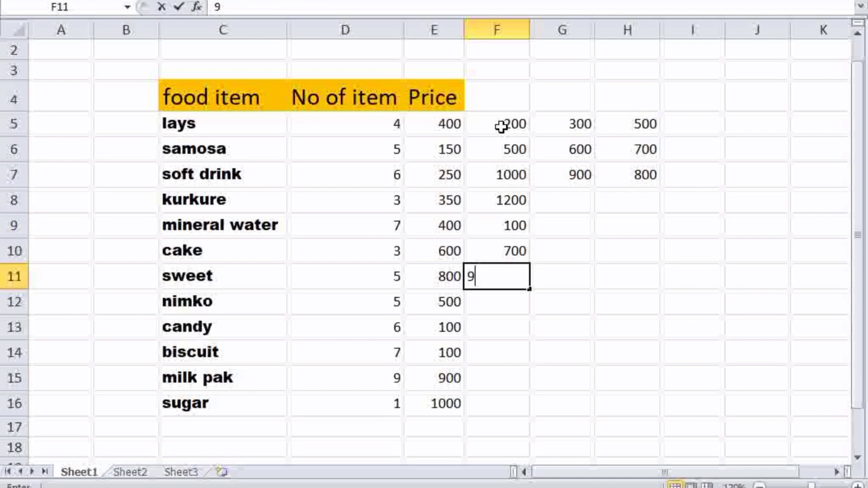
{"action": "type", "text": "87"}
{"action": "key", "text": "Return"}
{"action": "type", "text": "986"}
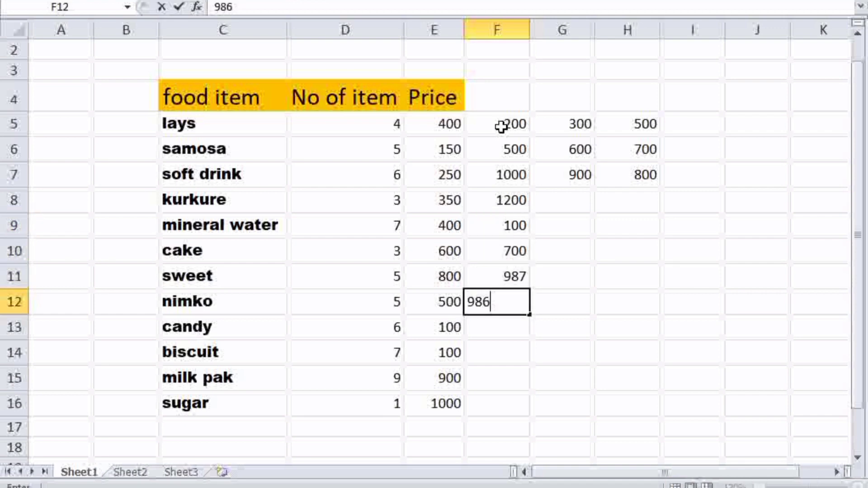
{"action": "key", "text": "Return"}
{"action": "type", "text": "456"}
{"action": "key", "text": "Return"}
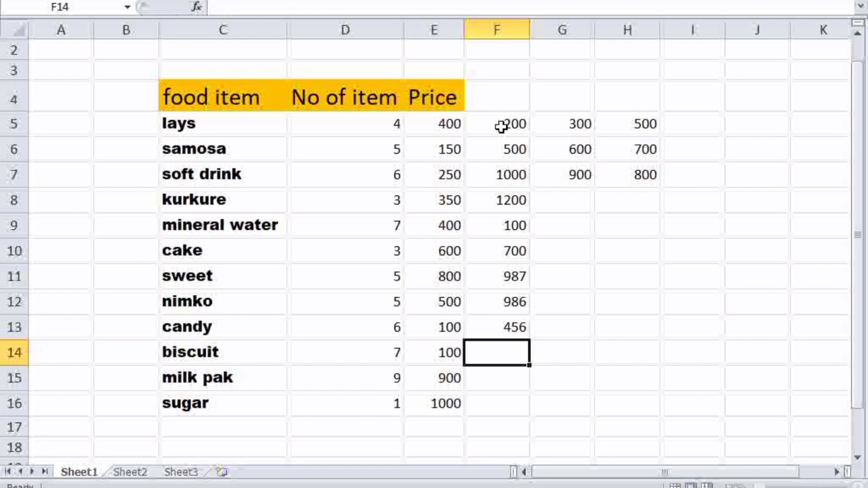
{"action": "type", "text": "23455"}
{"action": "key", "text": "Return"}
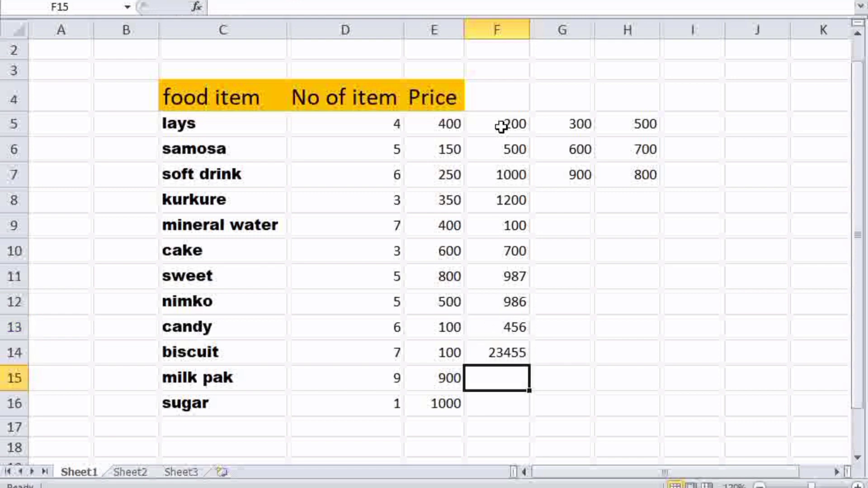
{"action": "type", "text": "2345"}
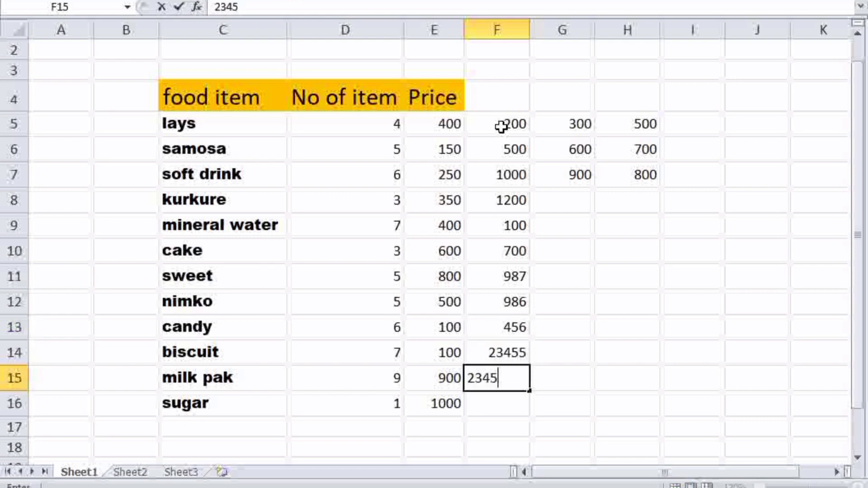
{"action": "key", "text": "Return"}
{"action": "type", "text": "8980"}
{"action": "key", "text": "Return"}
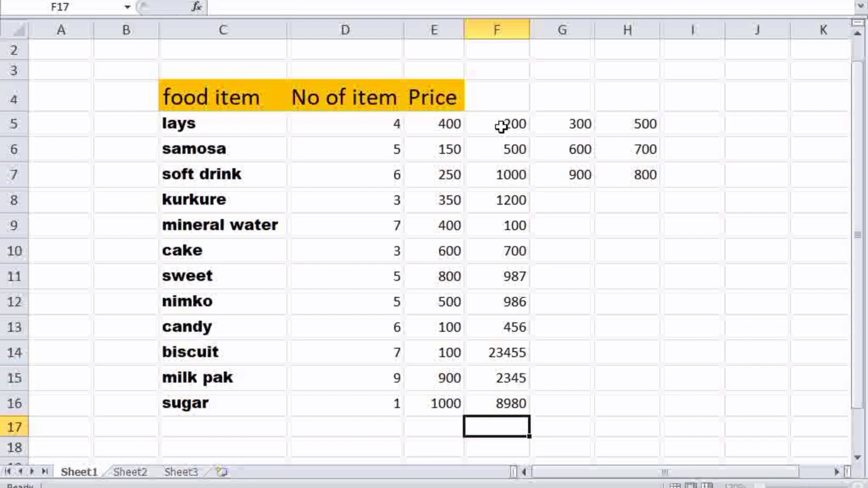
Fill row 8 with 565 in F8, 334 in G8 and 776 in H8.
{"action": "key", "text": "Up"}
{"action": "key", "text": "Right"}
{"action": "key", "text": "Up"}
{"action": "key", "text": "Up"}
{"action": "key", "text": "Up"}
{"action": "key", "text": "Up"}
{"action": "key", "text": "Up"}
{"action": "key", "text": "Up"}
{"action": "key", "text": "Up"}
{"action": "key", "text": "Up"}
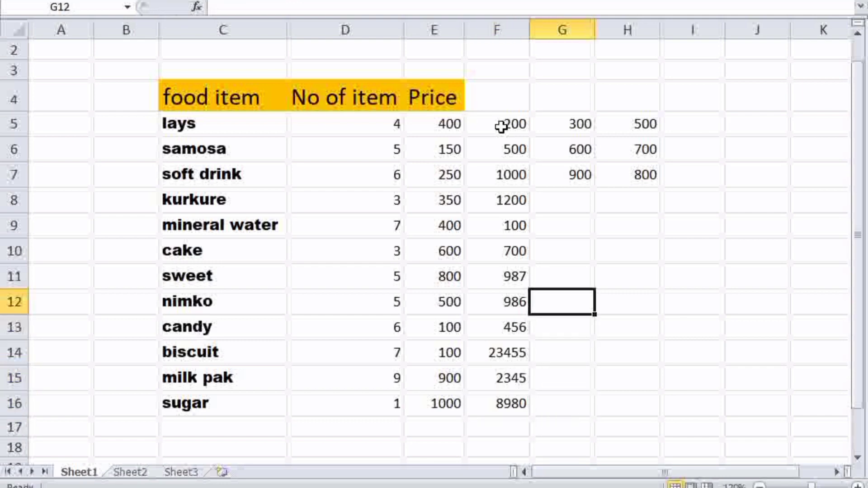
{"action": "type", "text": "33"}
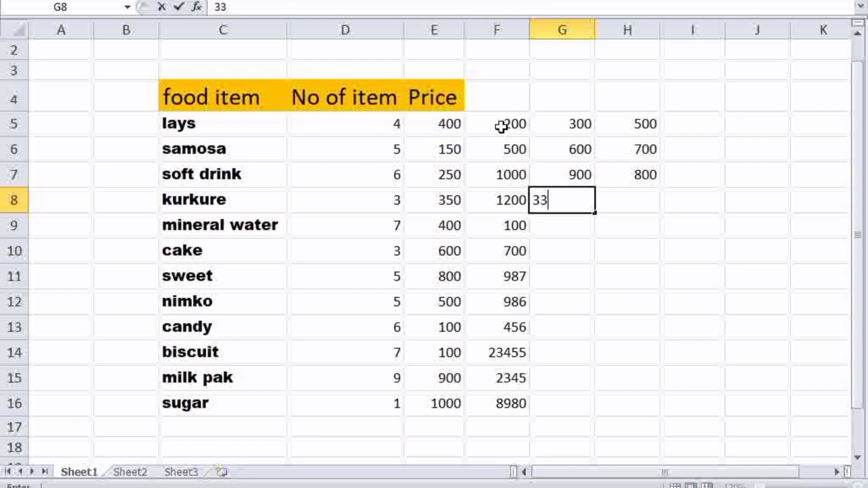
{"action": "key", "text": "Left"}
{"action": "type", "text": "56567"}
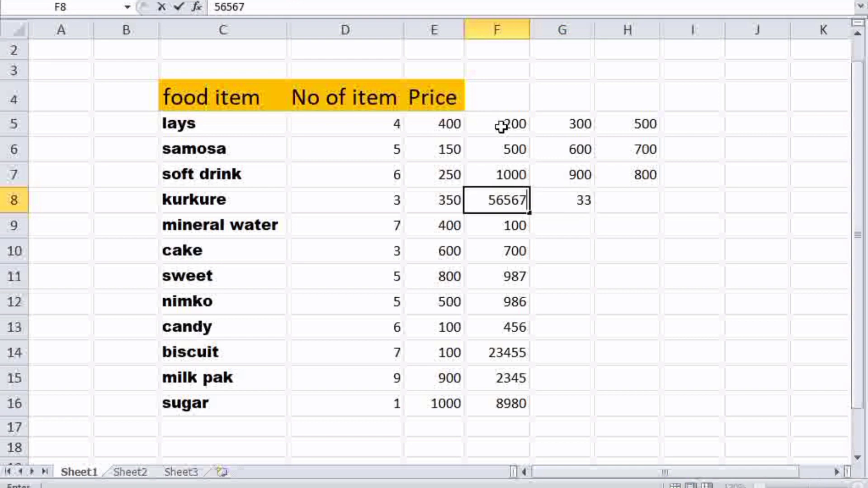
{"action": "key", "text": "BackSpace"}
{"action": "key", "text": "BackSpace"}
{"action": "key", "text": "Right"}
{"action": "type", "text": "0"}
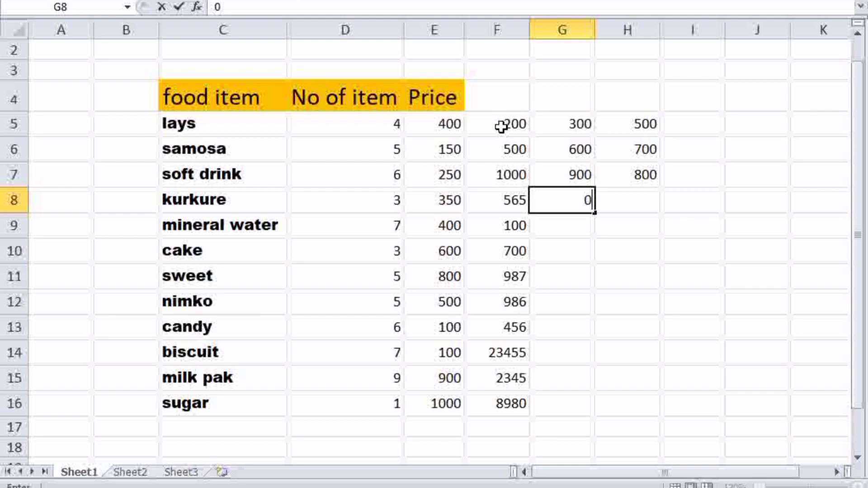
{"action": "key", "text": "BackSpace"}
{"action": "type", "text": "334"}
{"action": "key", "text": "Return"}
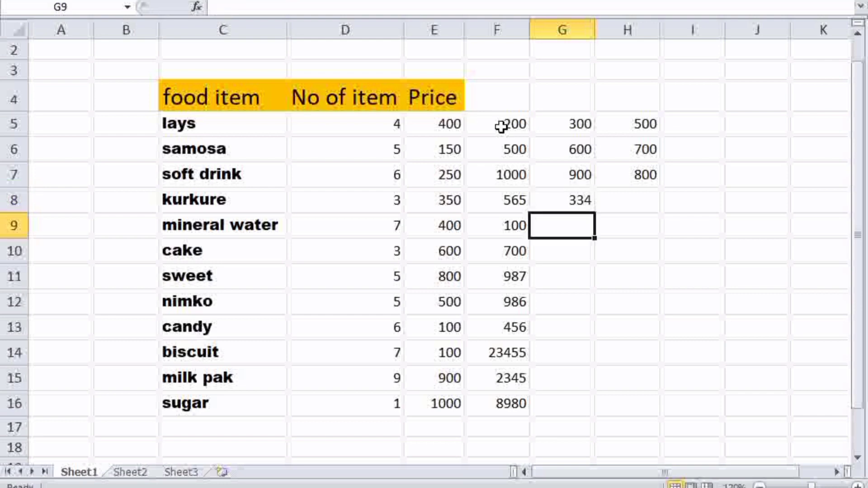
{"action": "key", "text": "Right"}
{"action": "key", "text": "Up"}
{"action": "type", "text": "776"}
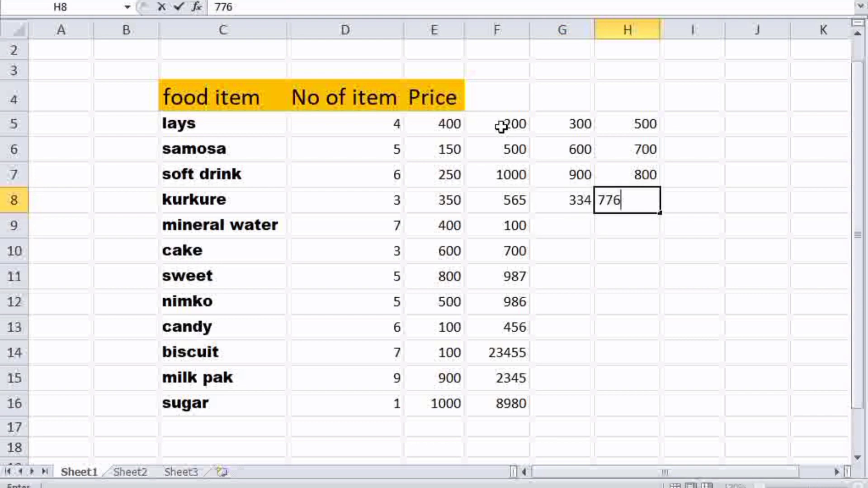
{"action": "key", "text": "Right"}
Enter 5545 in H9 and 556 in G9.
{"action": "key", "text": "Down"}
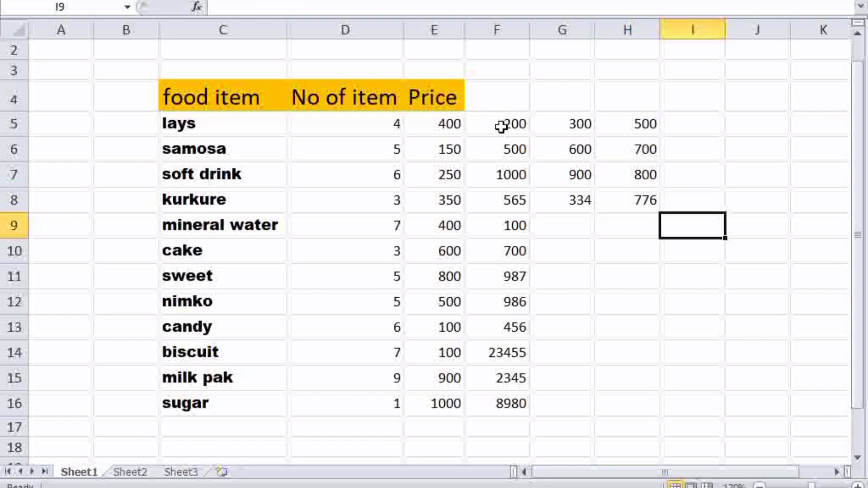
{"action": "key", "text": "Left"}
{"action": "type", "text": "5545"}
{"action": "key", "text": "Left"}
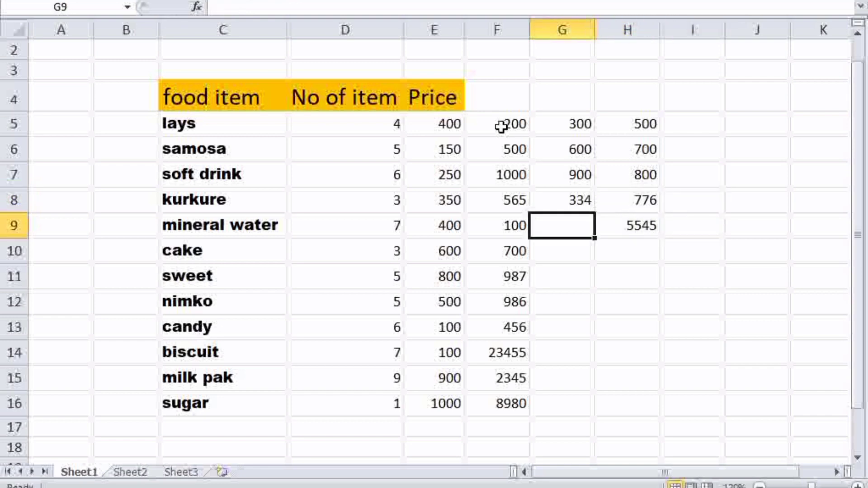
{"action": "type", "text": "556"}
{"action": "key", "text": "Return"}
Enter 6556, 656, 76567, 566, 5665, 666 and 66 down G10:G16.
{"action": "type", "text": "6t56"}
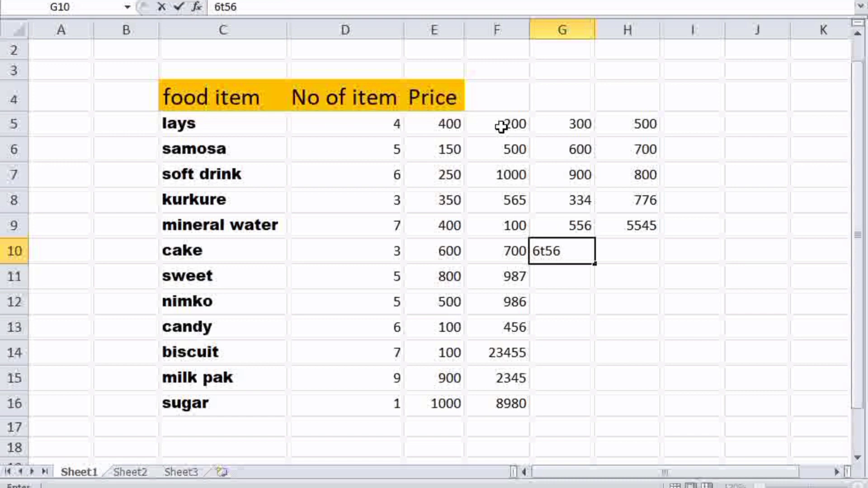
{"action": "key", "text": "BackSpace"}
{"action": "key", "text": "BackSpace"}
{"action": "key", "text": "BackSpace"}
{"action": "type", "text": "556"}
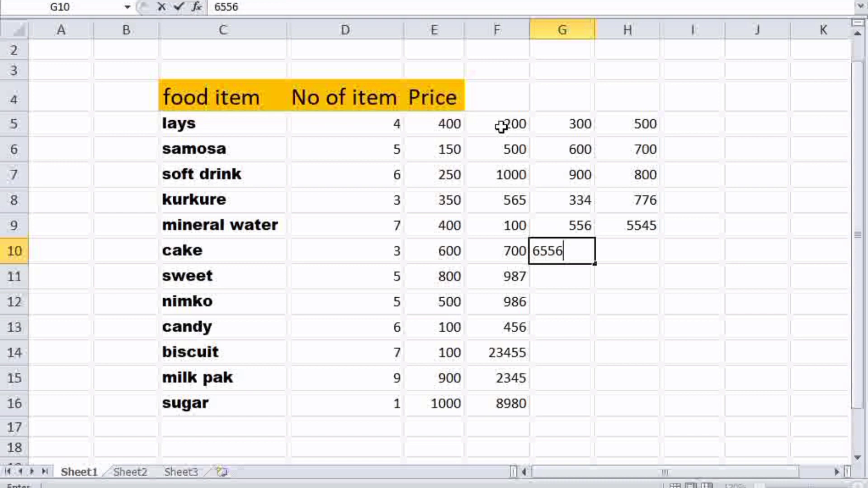
{"action": "key", "text": "Return"}
{"action": "type", "text": "656"}
{"action": "key", "text": "Return"}
{"action": "type", "text": "76567"}
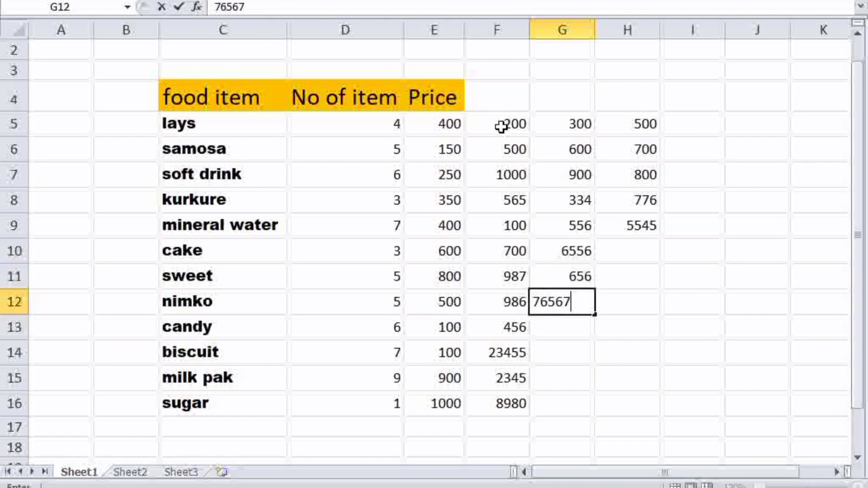
{"action": "key", "text": "Return"}
{"action": "type", "text": "y767"}
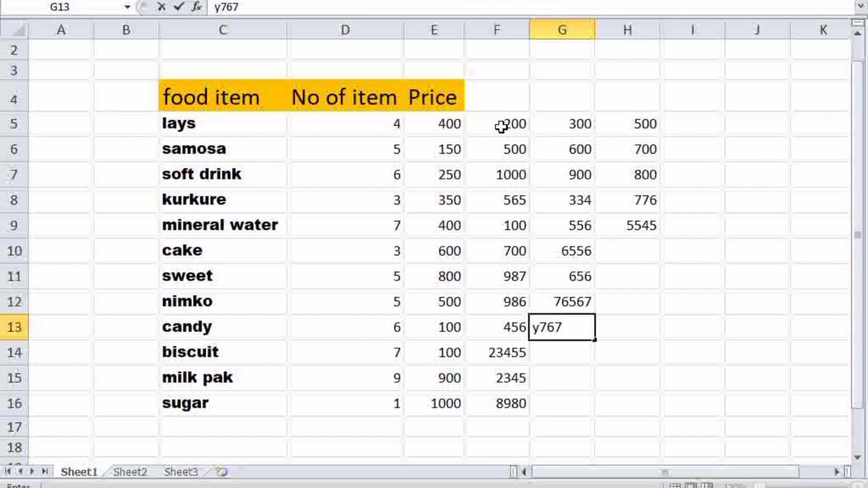
{"action": "key", "text": "BackSpace"}
{"action": "key", "text": "BackSpace"}
{"action": "key", "text": "BackSpace"}
{"action": "type", "text": "566"}
{"action": "key", "text": "Return"}
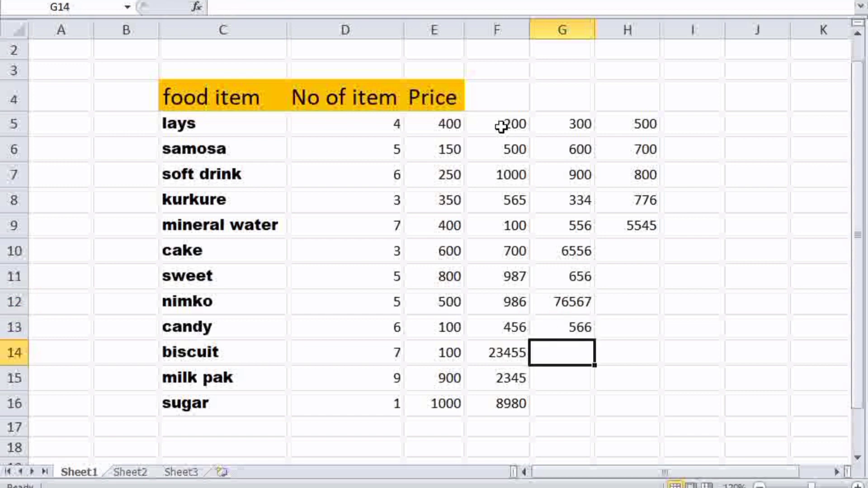
{"action": "type", "text": "5665"}
{"action": "key", "text": "Return"}
{"action": "type", "text": "666"}
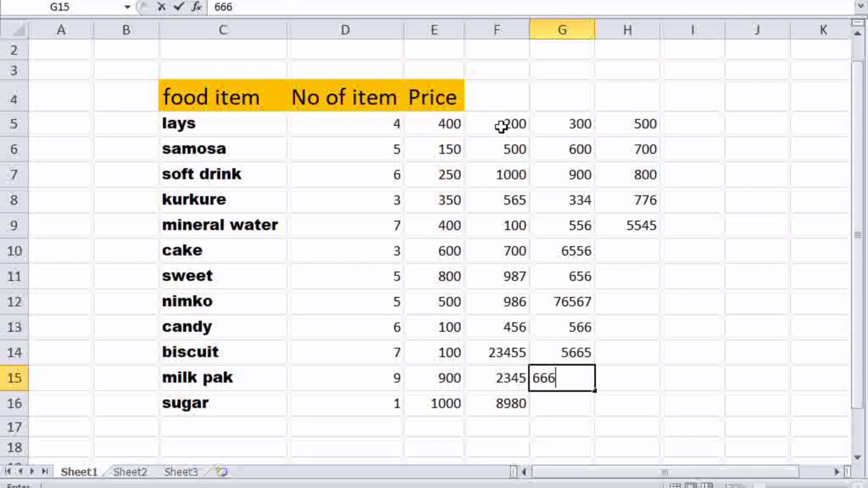
{"action": "key", "text": "Return"}
{"action": "type", "text": "66"}
{"action": "key", "text": "Tab"}
Fill H16 up to H11 with 777, 885, 7457, 7745, 653 and 3556.
{"action": "type", "text": "7"}
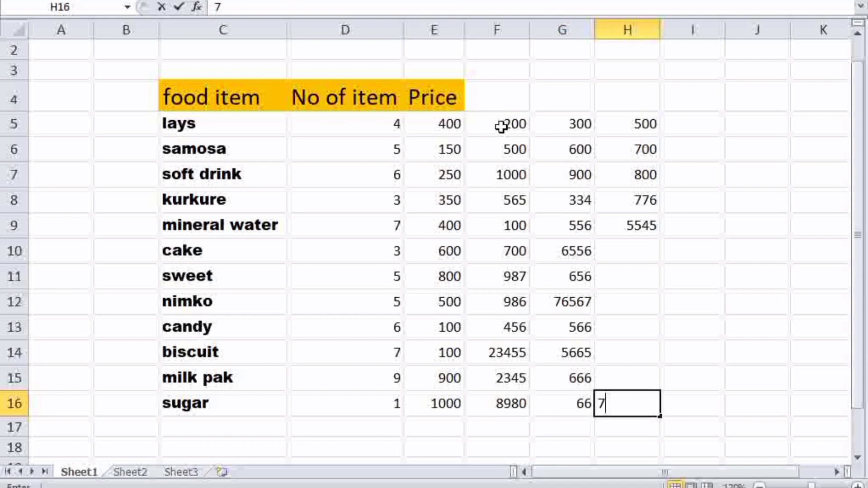
{"action": "type", "text": "77"}
{"action": "key", "text": "Up"}
{"action": "type", "text": "885"}
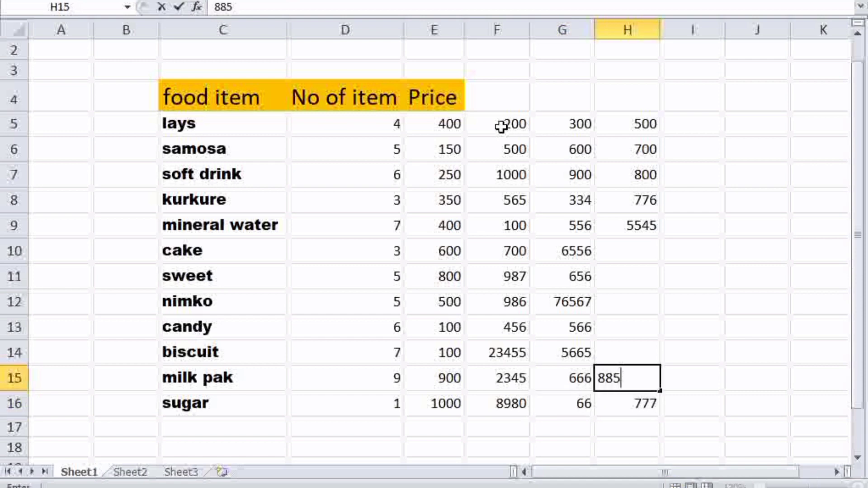
{"action": "key", "text": "Up"}
{"action": "type", "text": "457"}
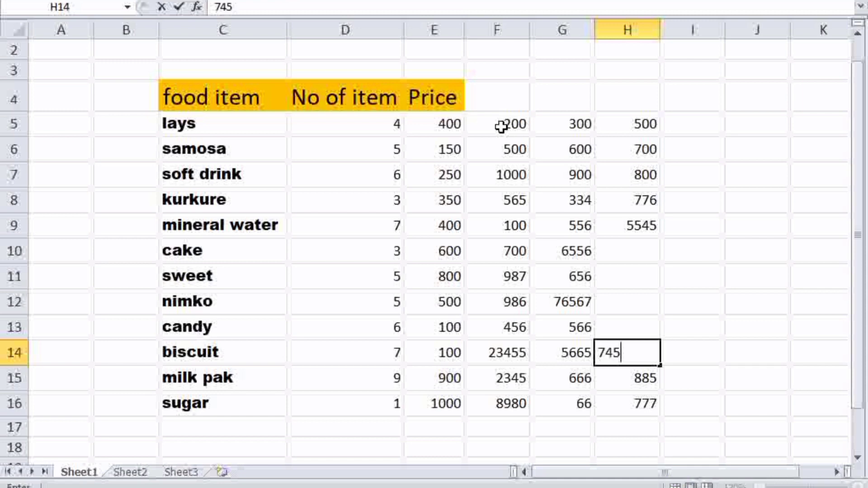
{"action": "key", "text": "Up"}
{"action": "type", "text": "77"}
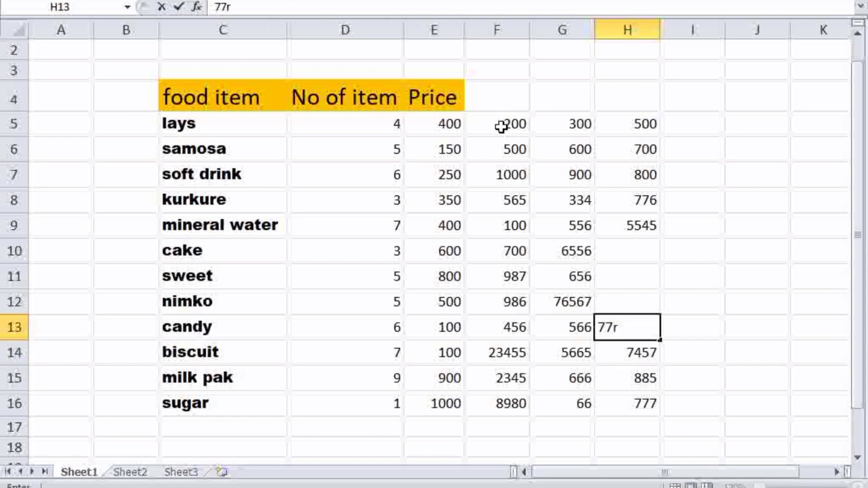
{"action": "type", "text": "45"}
{"action": "key", "text": "Up"}
{"action": "type", "text": "65"}
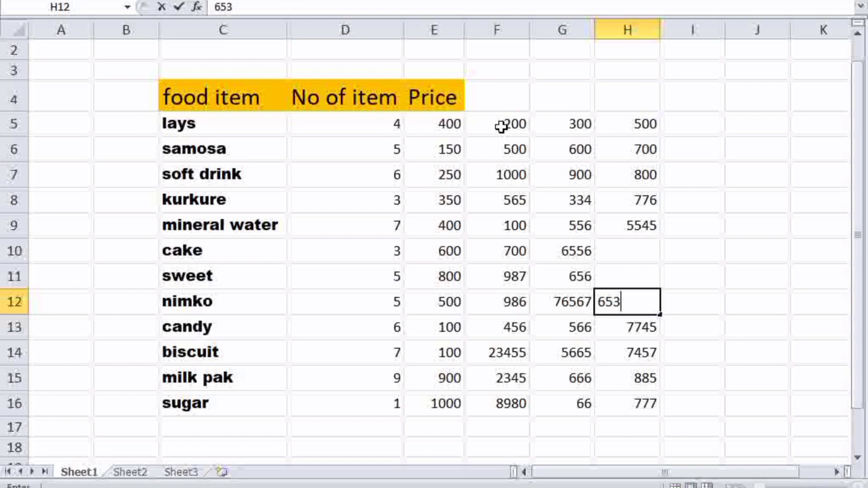
{"action": "key", "text": "Up"}
{"action": "type", "text": "35"}
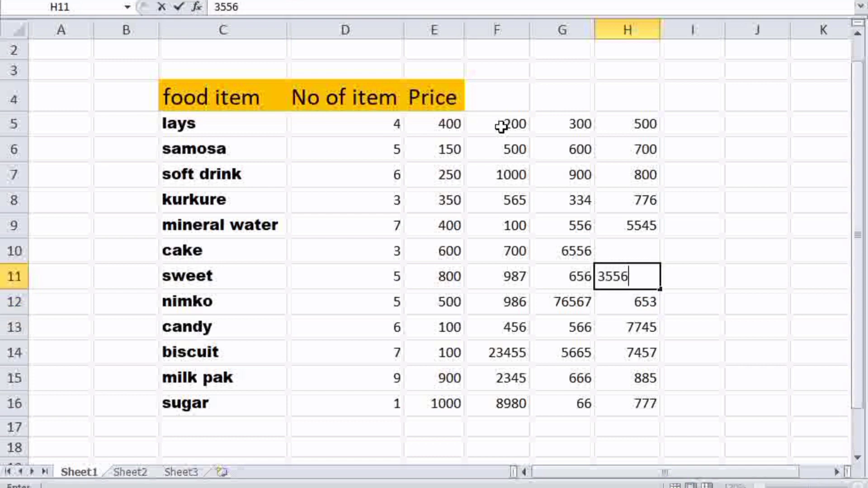
{"action": "key", "text": "Up"}
Enter 5456 in H10 and AutoSum the Price column into E17 (5550).
{"action": "type", "text": "5456"}
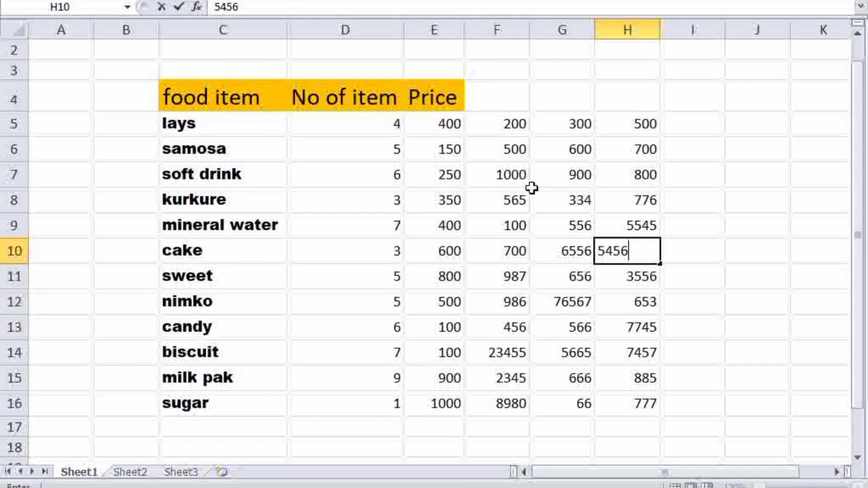
{"action": "left_click", "coordinate": [767, 271]}
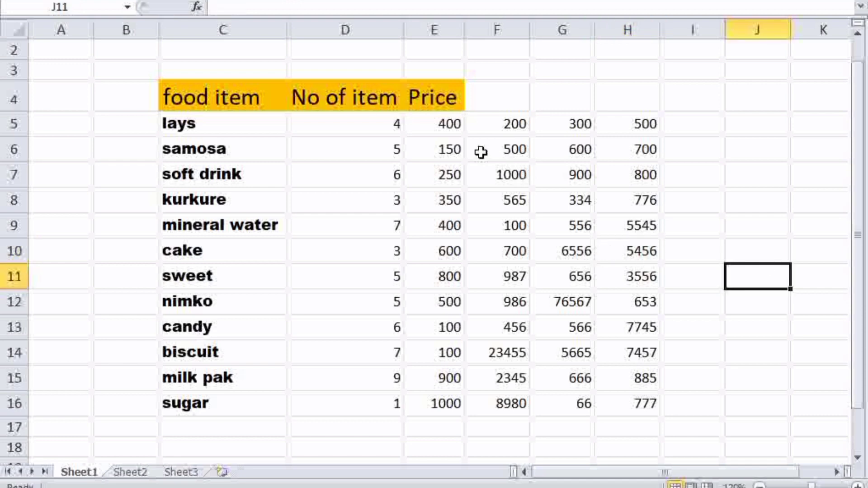
{"action": "left_click_drag", "start_coordinate": [433, 131], "coordinate": [429, 401]}
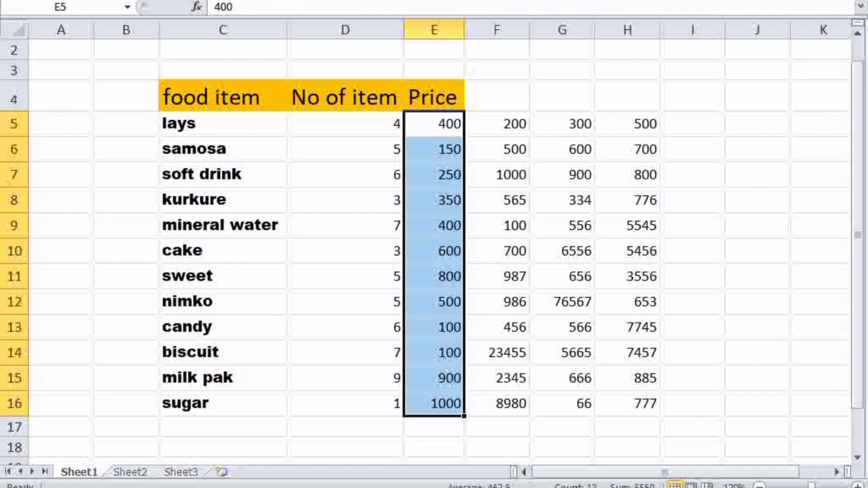
{"action": "left_click", "coordinate": [606, 0]}
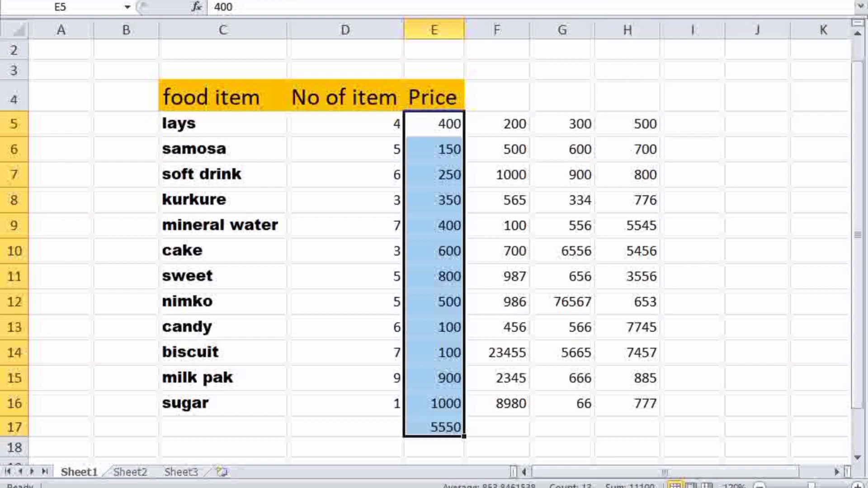
AutoSum columns F, G and H into row 17: 40274, 93432 and 34850.
{"action": "left_click", "coordinate": [518, 421]}
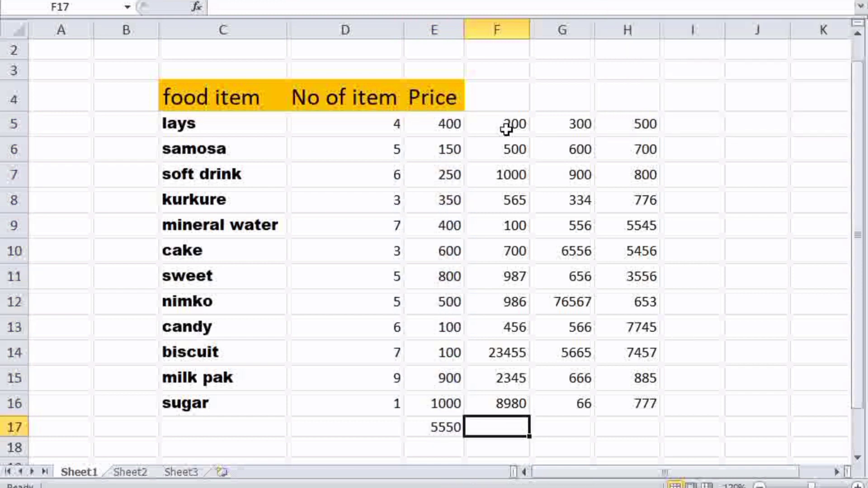
{"action": "left_click_drag", "start_coordinate": [507, 124], "coordinate": [499, 420]}
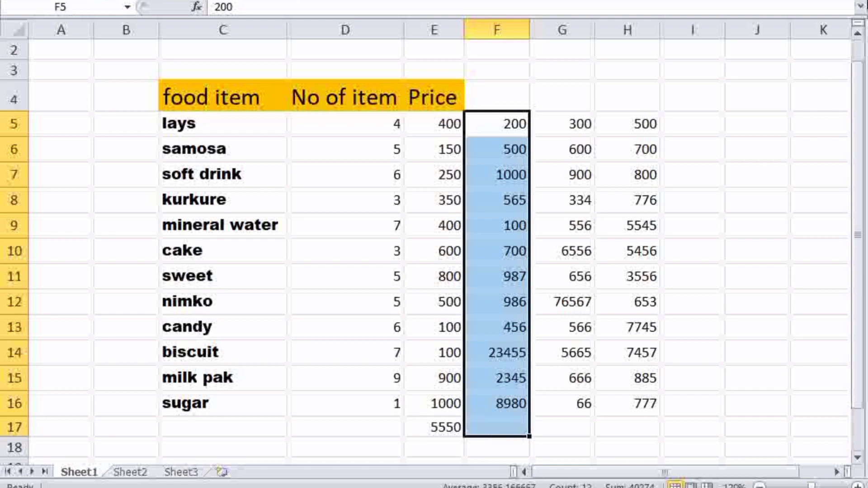
{"action": "left_click", "coordinate": [683, 0]}
{"action": "left_click_drag", "start_coordinate": [578, 125], "coordinate": [542, 427]}
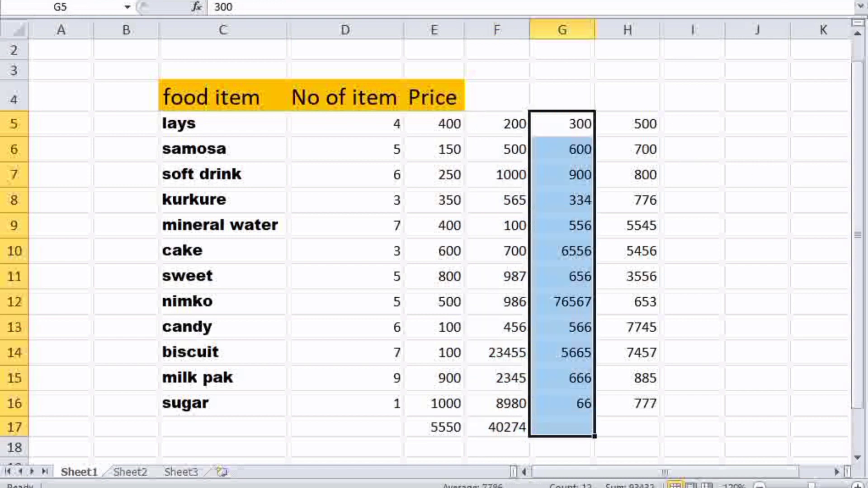
{"action": "left_click", "coordinate": [683, 0]}
{"action": "left_click_drag", "start_coordinate": [639, 124], "coordinate": [628, 427]}
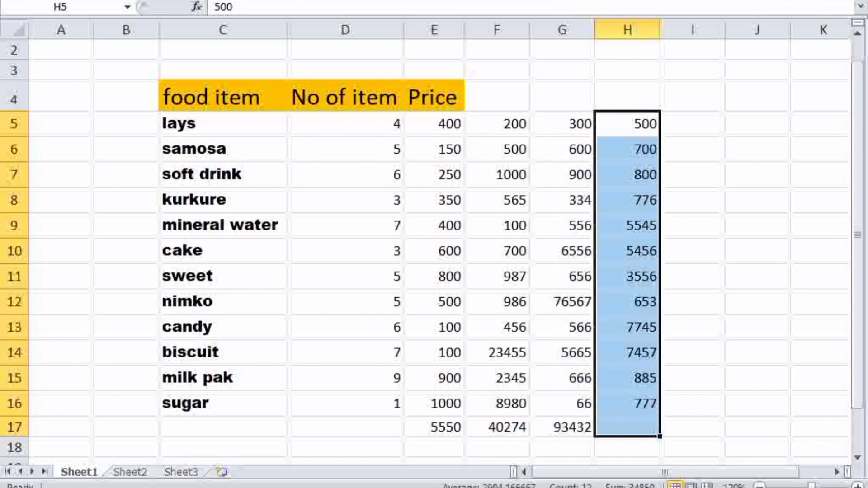
{"action": "left_click", "coordinate": [682, 0]}
{"action": "left_click", "coordinate": [752, 146]}
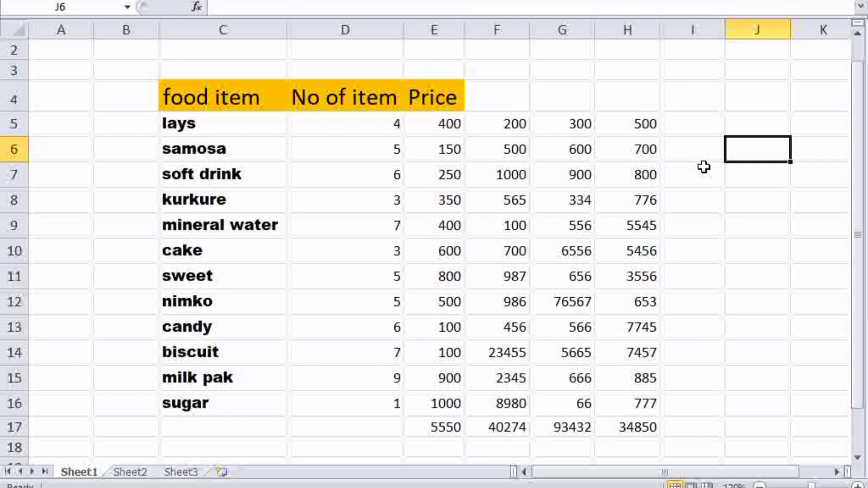
Undo the row 17 totals, then AutoSum E5:E15 with Alt+= to get 4550 in E17.
{"action": "key", "text": "ctrl+z"}
{"action": "key", "text": "ctrl+z"}
{"action": "key", "text": "ctrl+z"}
{"action": "key", "text": "ctrl+z"}
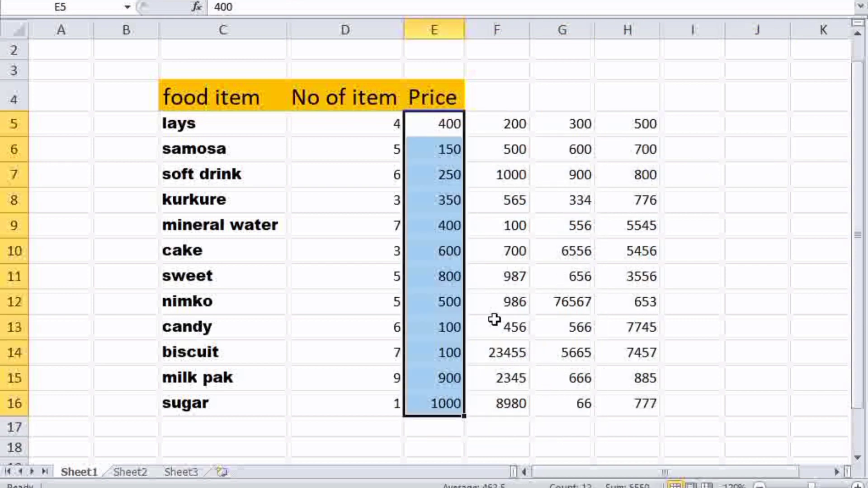
{"action": "left_click_drag", "start_coordinate": [450, 124], "coordinate": [659, 122]}
{"action": "key", "text": "alt+equal"}
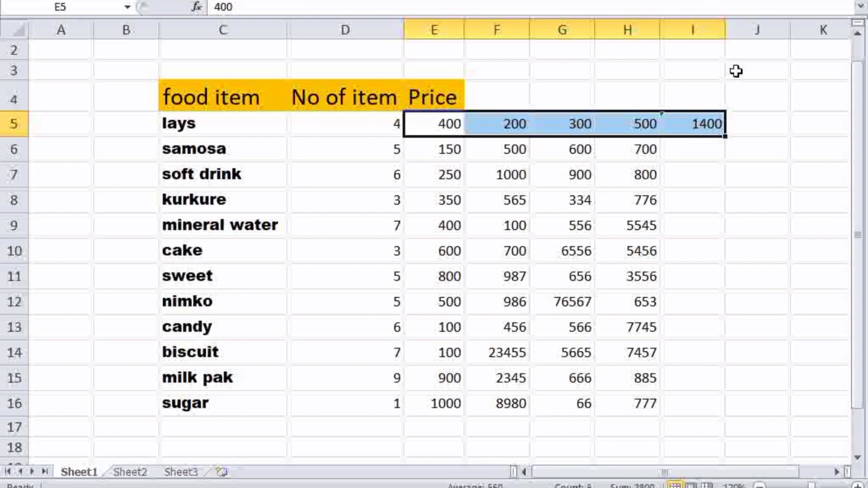
{"action": "key", "text": "ctrl+z"}
{"action": "left_click", "coordinate": [710, 168]}
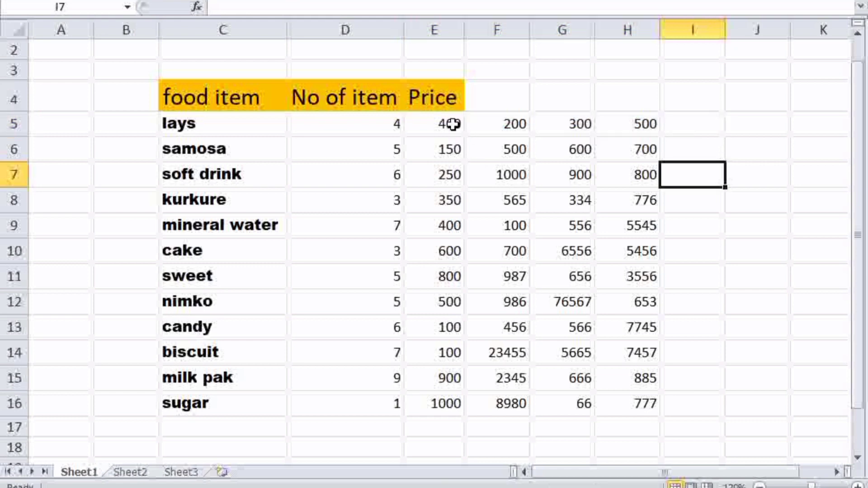
{"action": "left_click_drag", "start_coordinate": [449, 123], "coordinate": [433, 378]}
{"action": "key", "text": "alt+="}
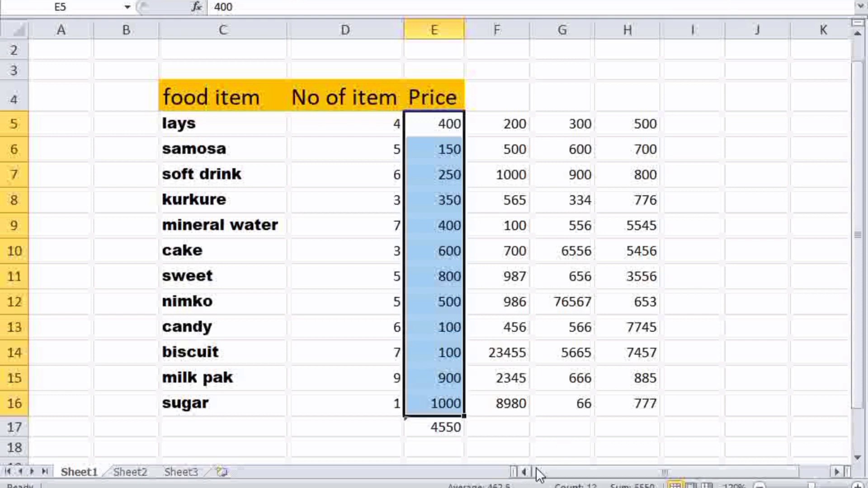
Fill the E17 total across to H17, giving 31294, 93366 and 34073.
{"action": "left_click", "coordinate": [533, 441]}
{"action": "left_click", "coordinate": [447, 426]}
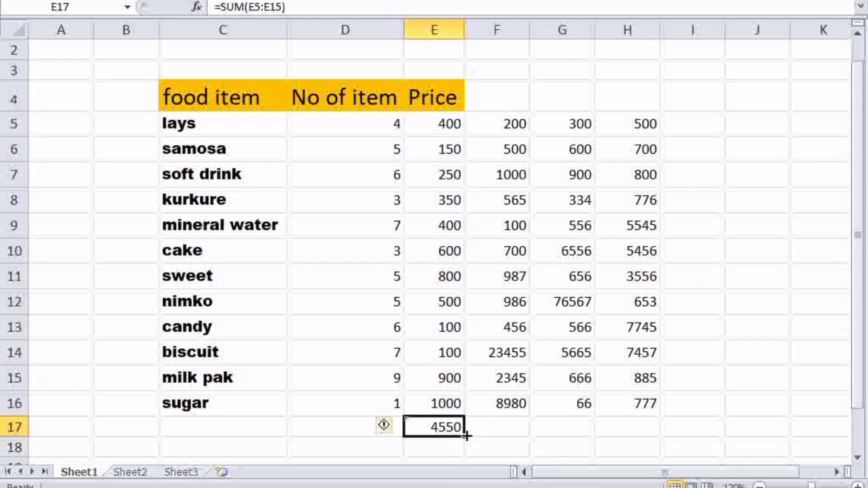
{"action": "left_click_drag", "start_coordinate": [466, 436], "coordinate": [635, 436]}
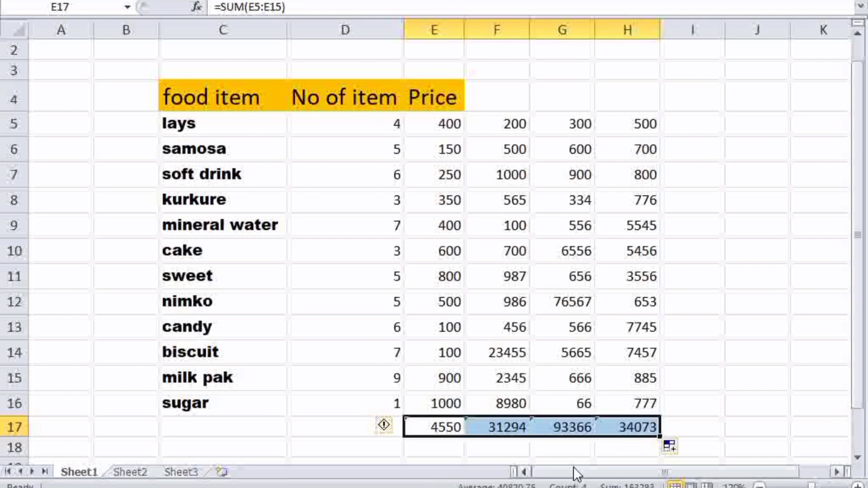
AutoSum the lays values E5:H5 into I5 for a row total of 1400.
{"action": "left_click", "coordinate": [497, 29]}
{"action": "left_click", "coordinate": [430, 21]}
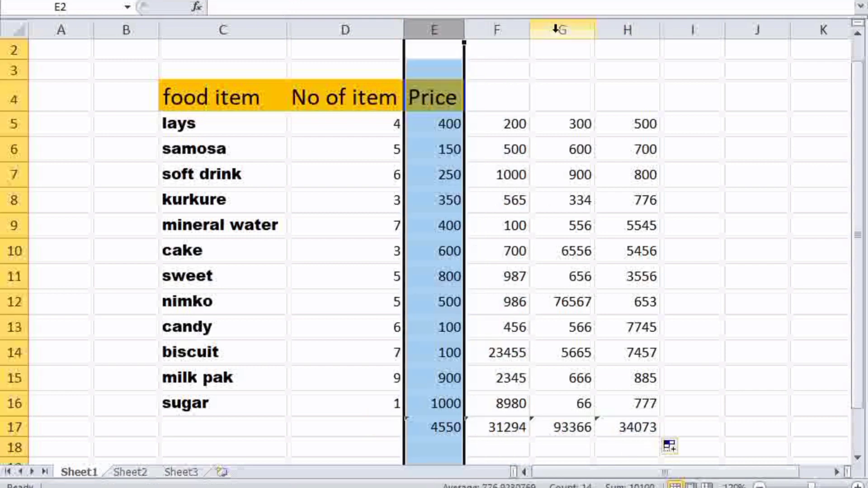
{"action": "left_click", "coordinate": [557, 27]}
{"action": "left_click", "coordinate": [606, 24]}
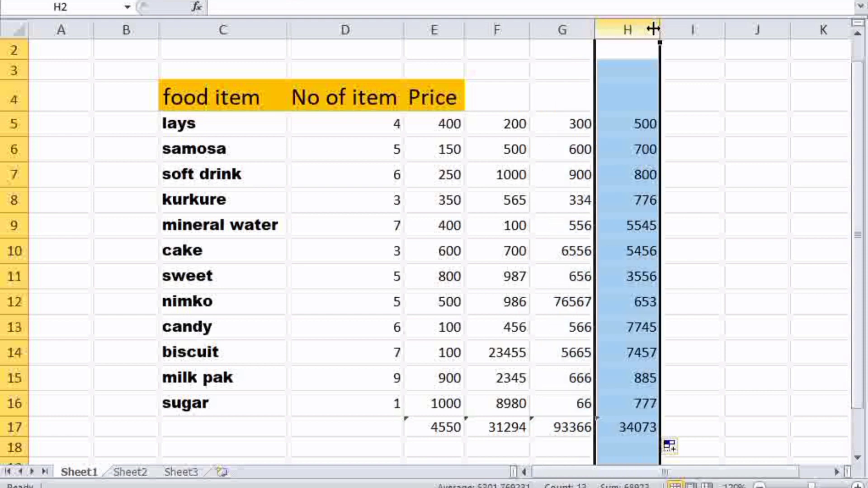
{"action": "left_click", "coordinate": [688, 24]}
{"action": "left_click", "coordinate": [623, 257]}
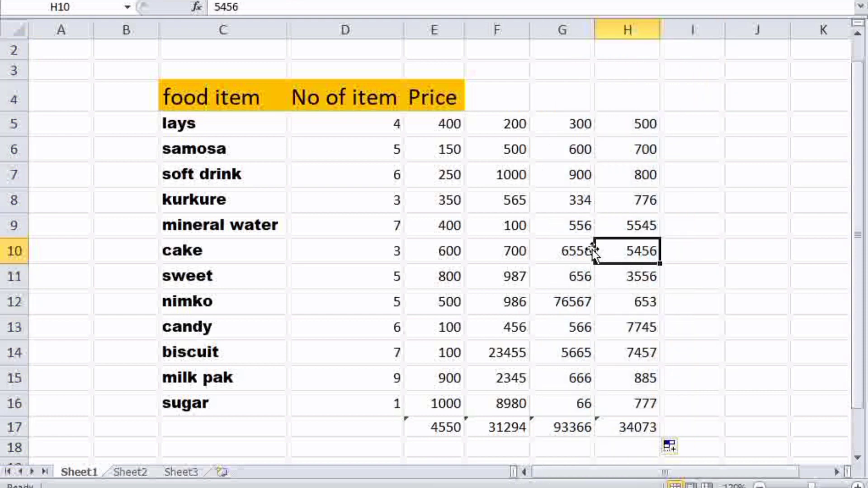
{"action": "left_click_drag", "start_coordinate": [419, 130], "coordinate": [651, 123]}
{"action": "key", "text": "alt+equal"}
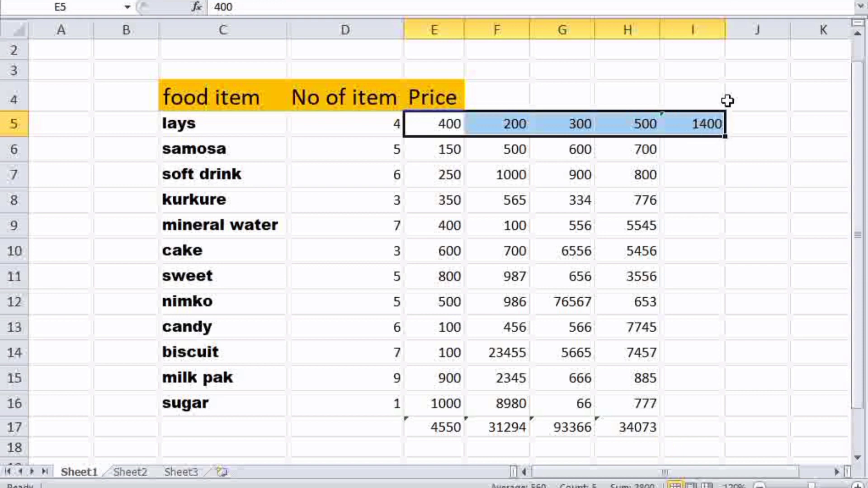
Fill the I5 row total down to I16, ending at 10823.
{"action": "left_click", "coordinate": [703, 175]}
{"action": "left_click", "coordinate": [694, 123]}
{"action": "left_click_drag", "start_coordinate": [724, 135], "coordinate": [713, 409]}
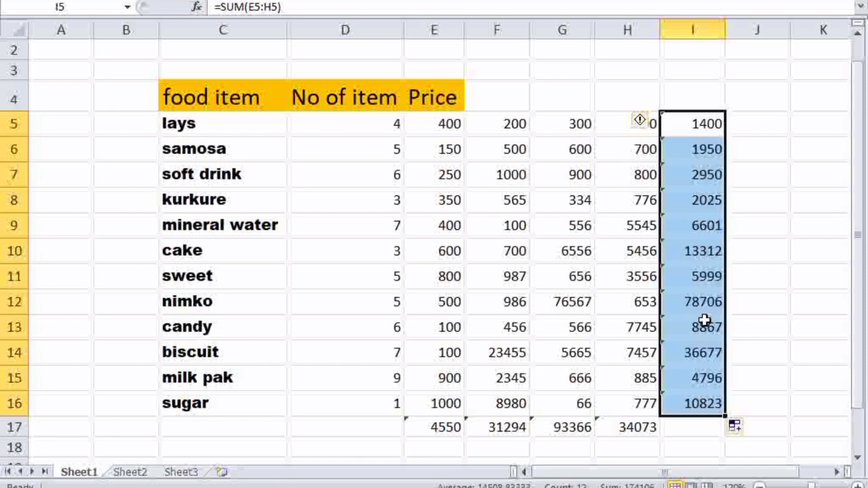
{"action": "left_click", "coordinate": [506, 155]}
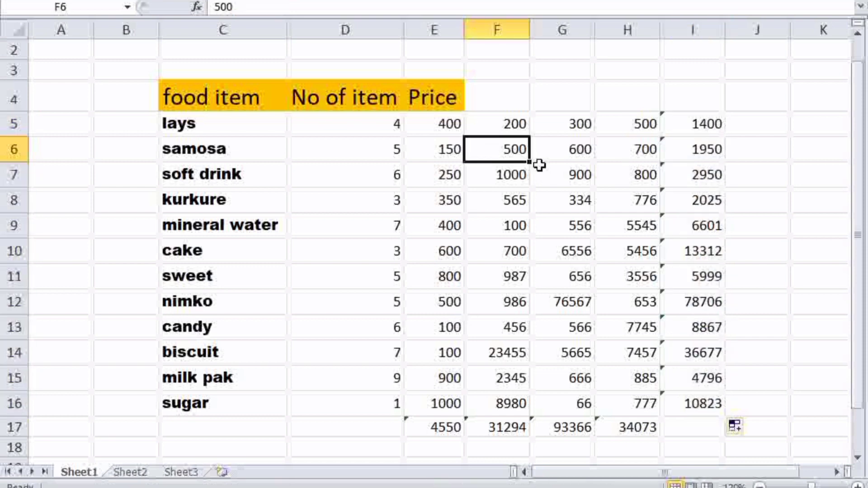
Extend the I16 total formula into I17 to get the grand total 163283.
{"action": "left_click_drag", "start_coordinate": [448, 149], "coordinate": [682, 167]}
{"action": "left_click", "coordinate": [624, 237]}
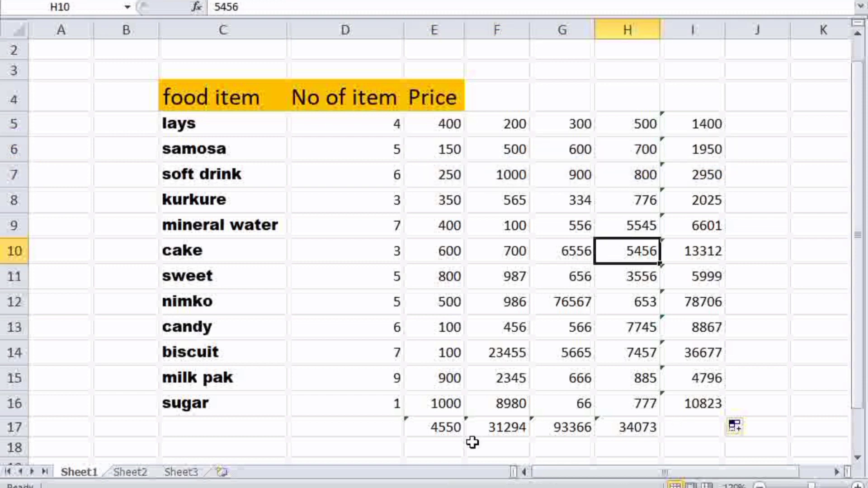
{"action": "left_click", "coordinate": [714, 404]}
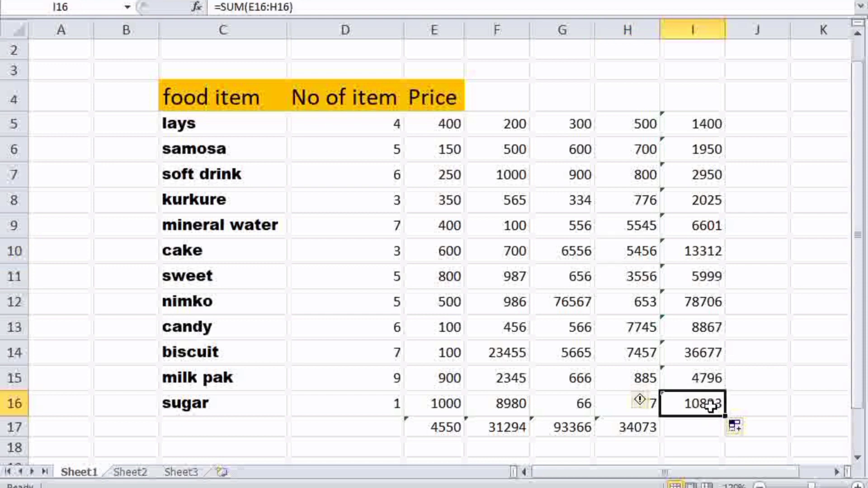
{"action": "left_click_drag", "start_coordinate": [724, 416], "coordinate": [725, 430]}
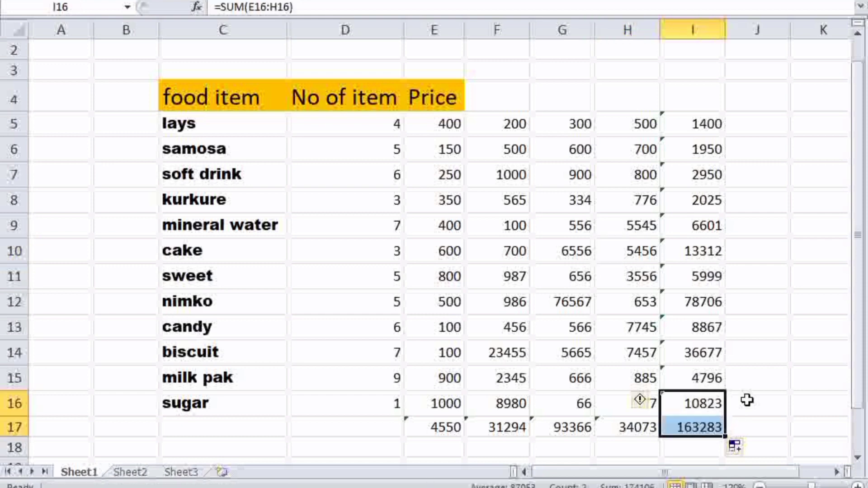
{"action": "left_click", "coordinate": [746, 399]}
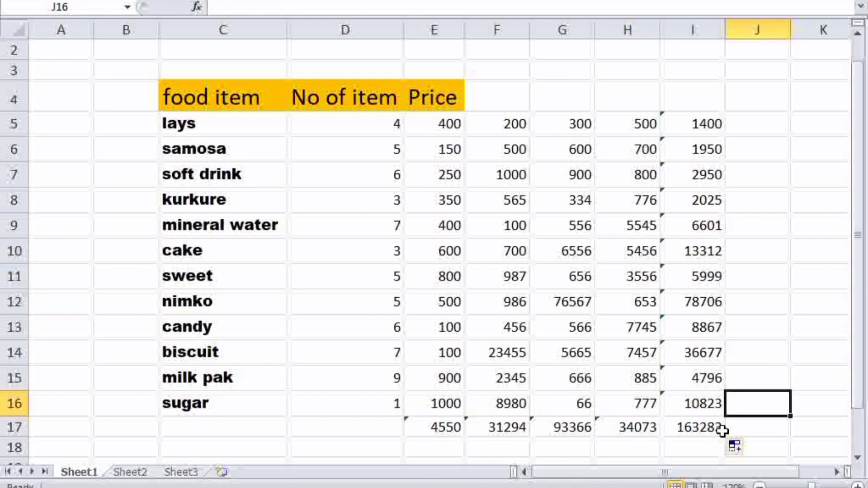